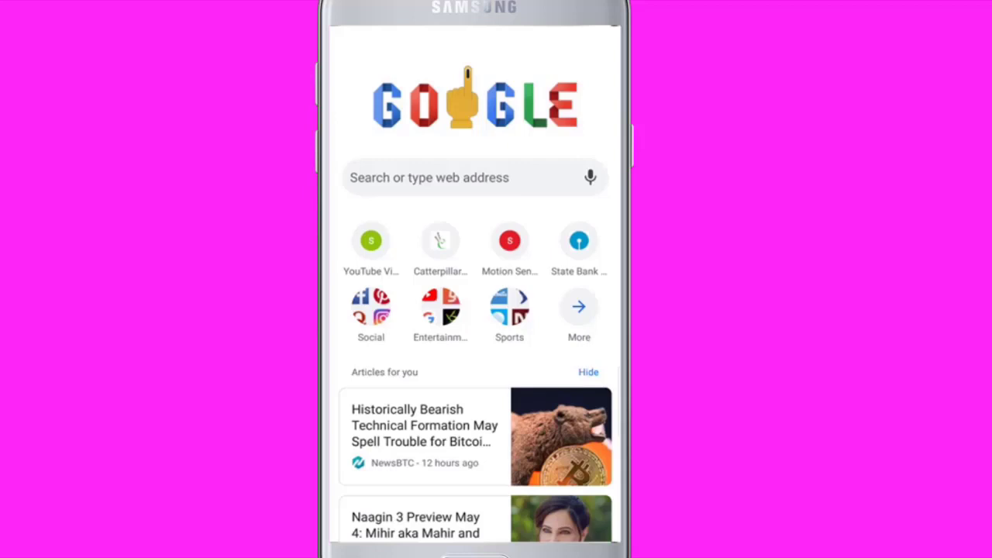
Step: Turn on Desktop site mode from Chrome's browser menu
key(Menu)
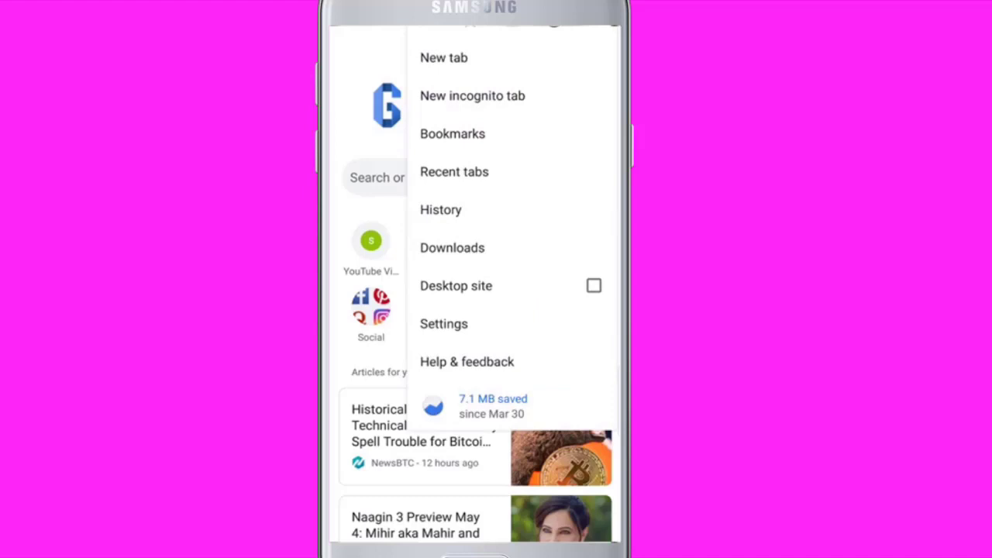
click(594, 285)
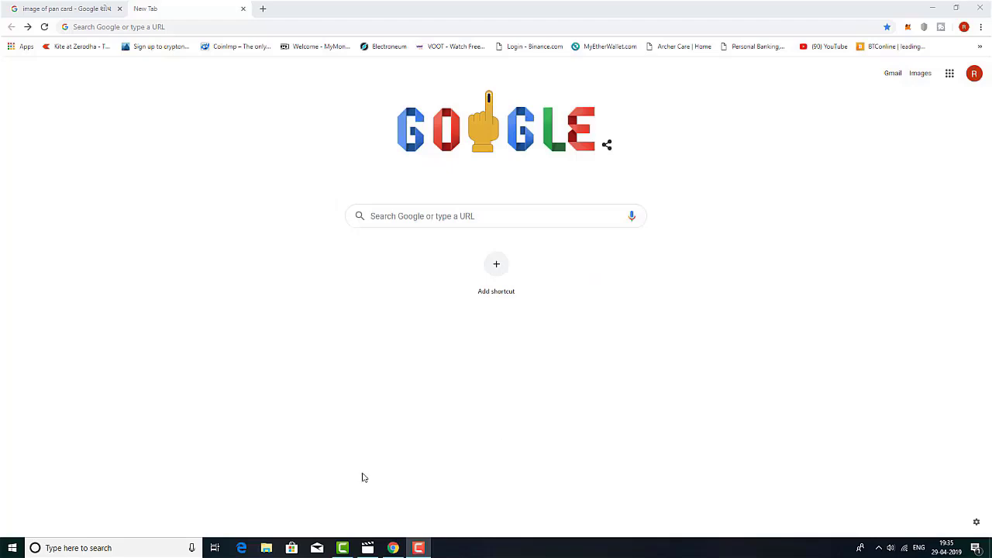
Step: Search Google for 'apply online pan card through nsdl' and open the PAN Card - NSDL result
click(101, 26)
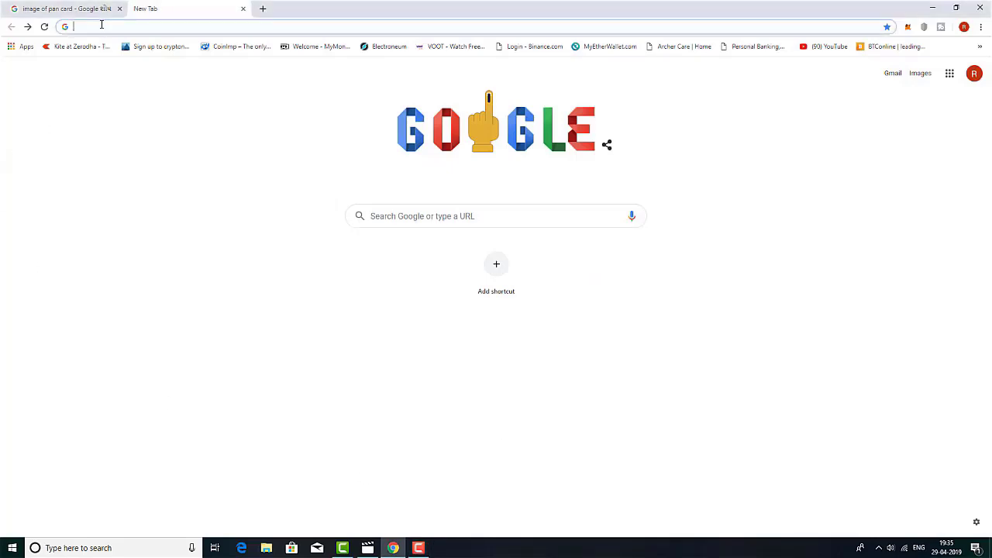
text(apply online pan card through nsdl)
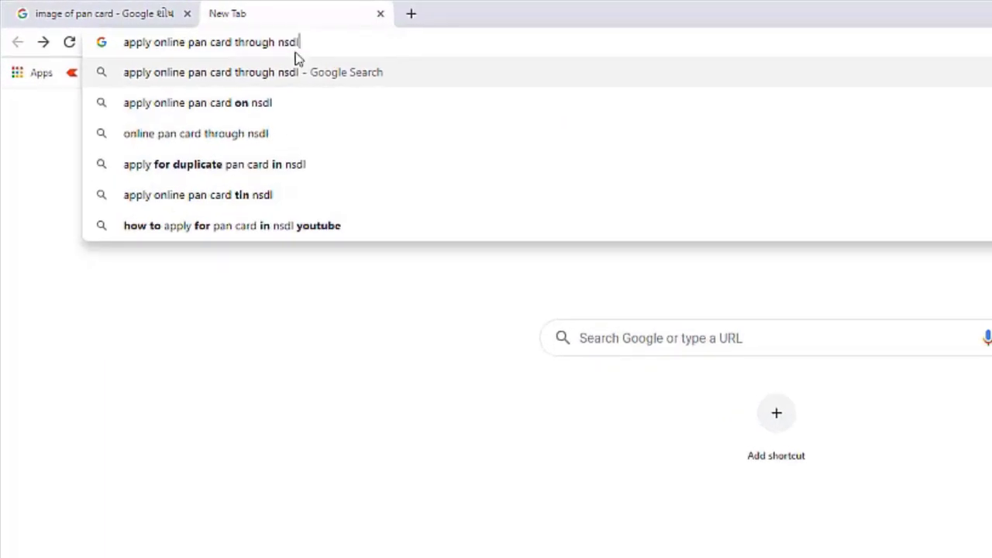
key(Return)
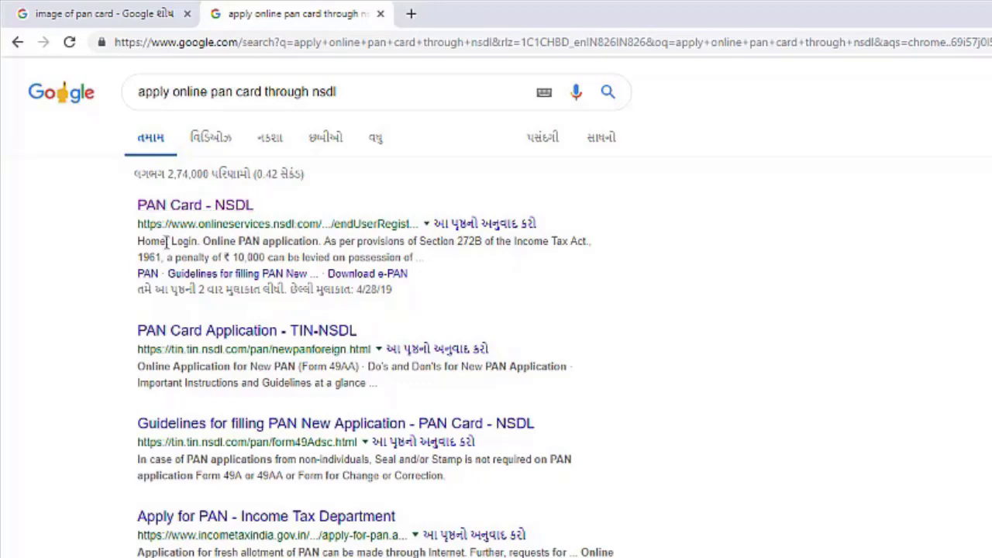
click(221, 208)
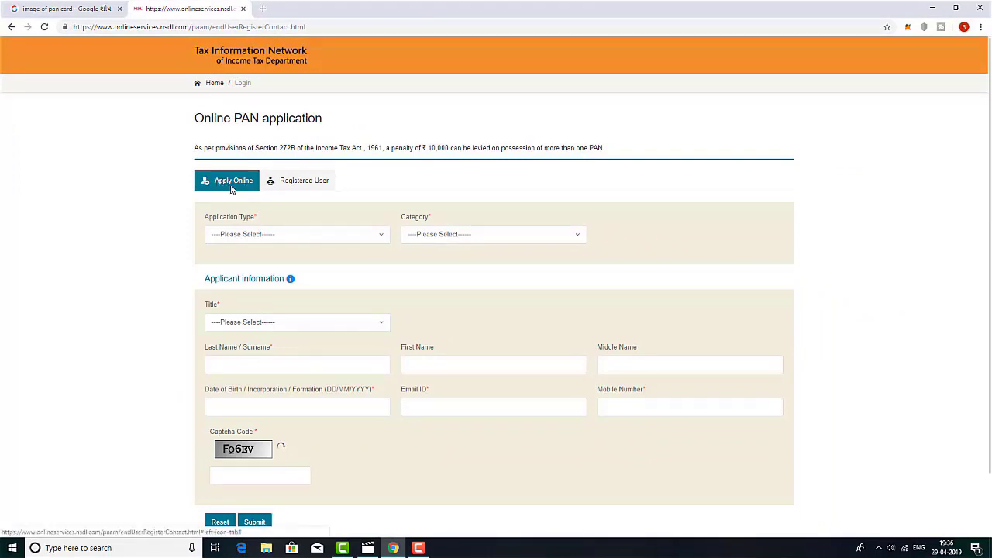
Step: Choose application type New PAN - Indian Citizen (Form 49A) with category INDIVIDUAL
click(380, 238)
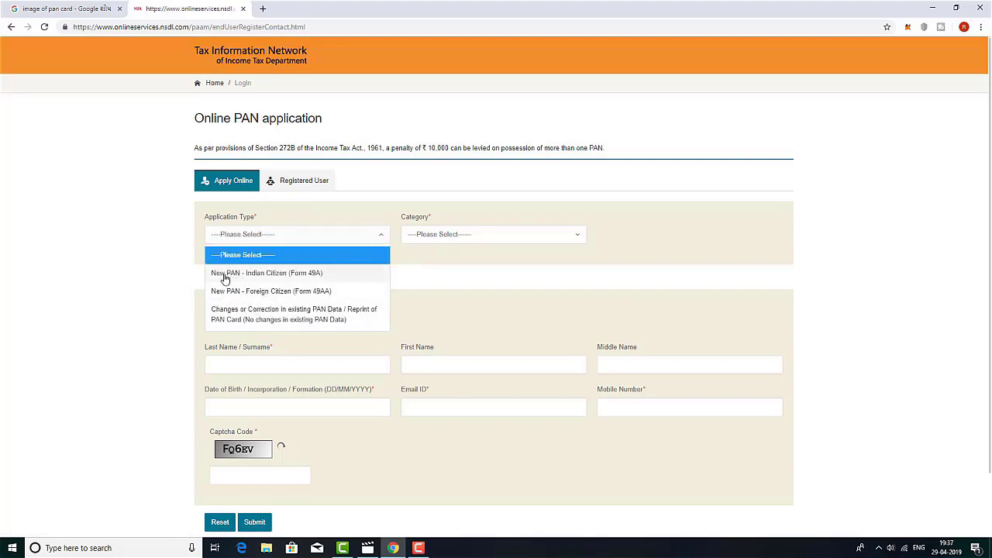
click(270, 275)
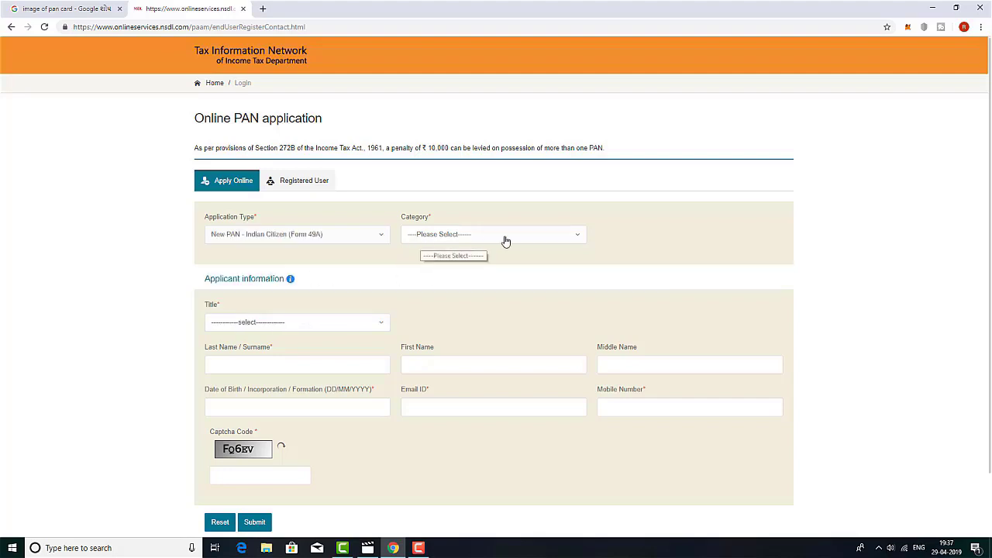
click(577, 238)
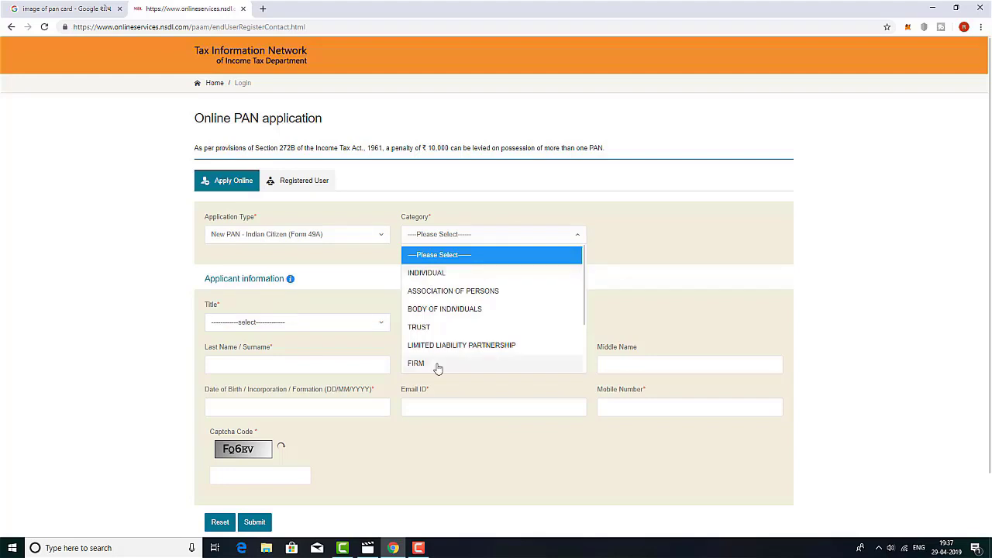
click(421, 272)
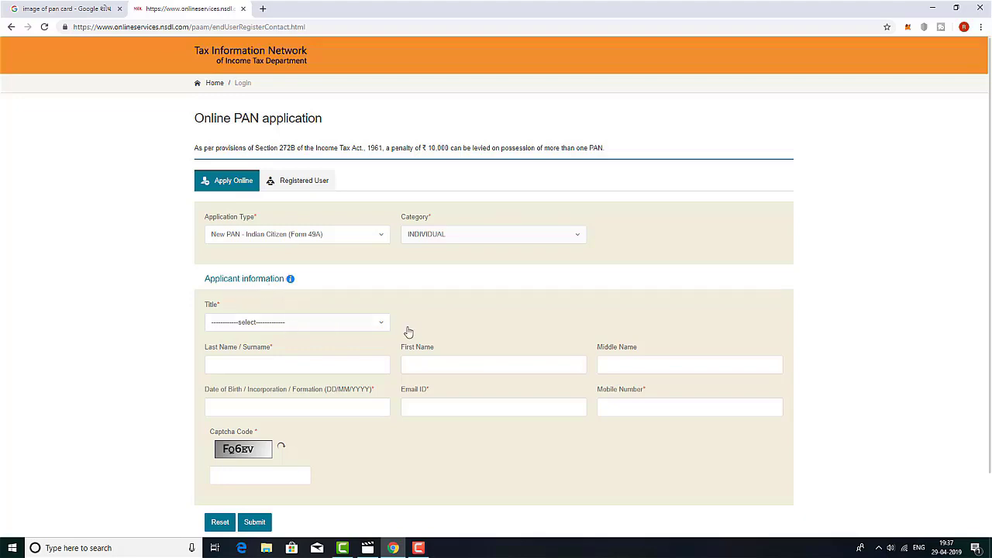
Step: Set the applicant's title to Shri and submit the registration details
click(381, 325)
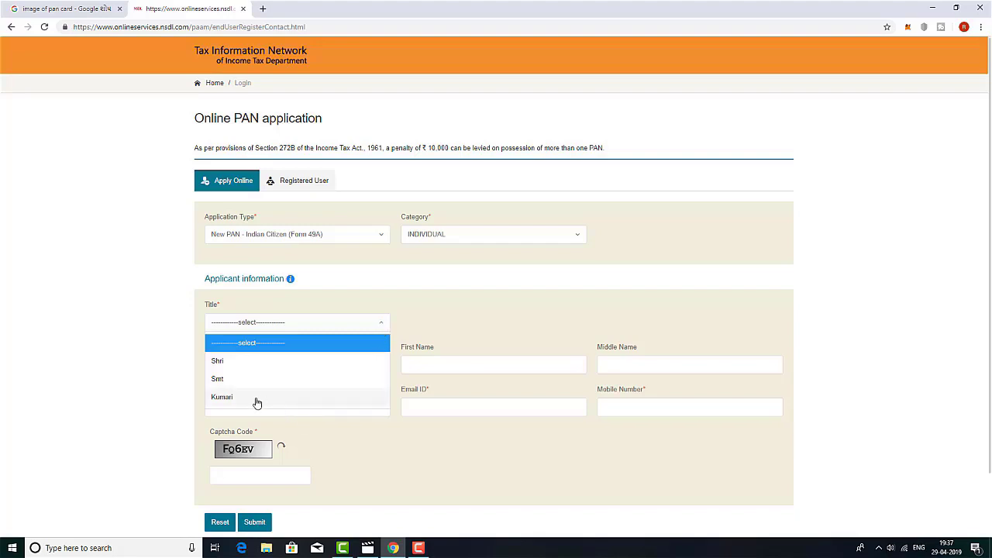
click(237, 360)
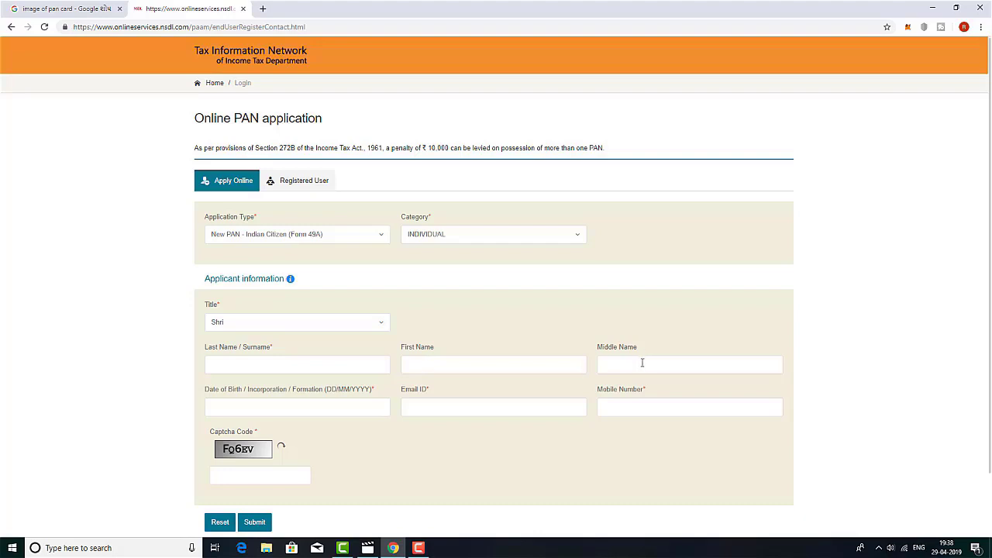
scroll(419, 337, down, 1)
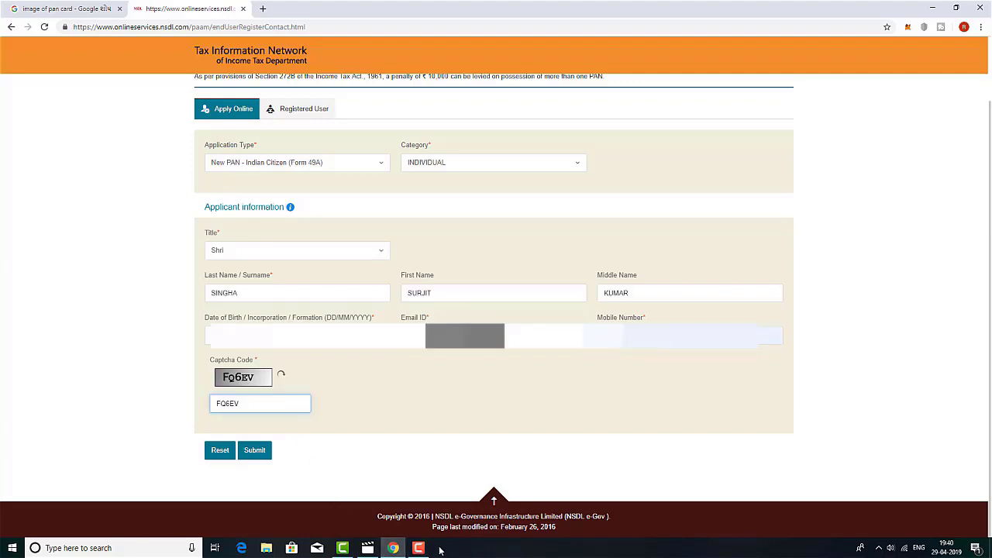
click(254, 450)
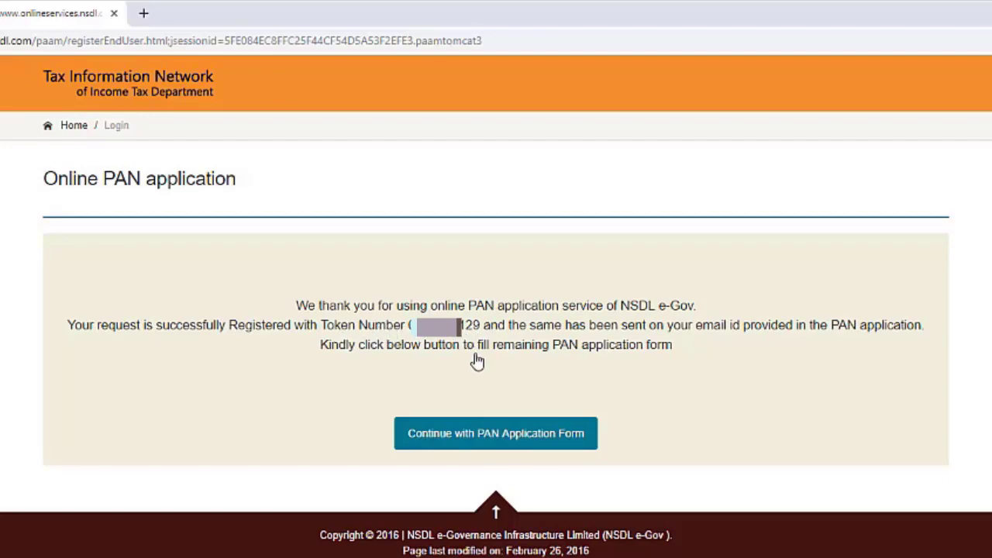
Step: Continue to the full PAN application form and review the Fees Applicable table for a physical card
click(518, 436)
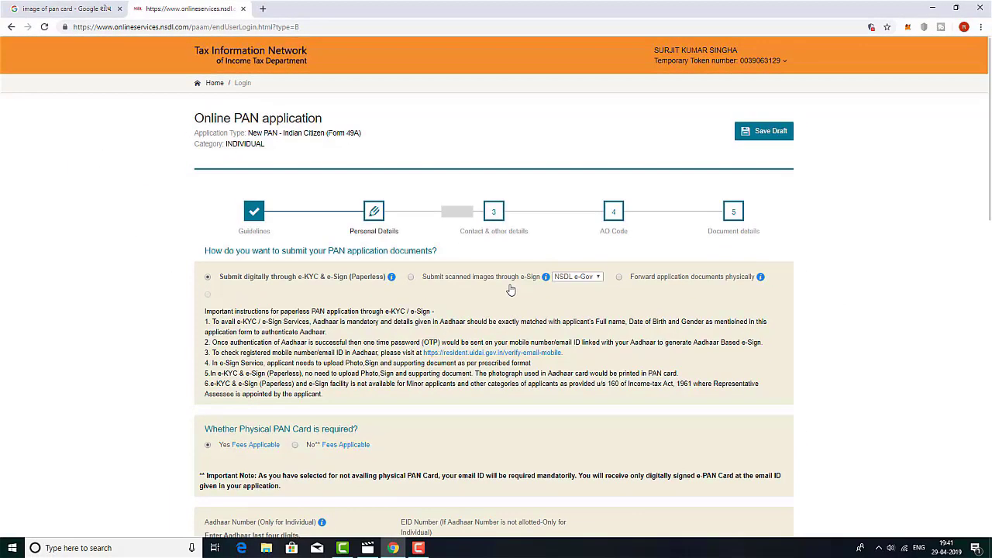
scroll(602, 275, down, 1)
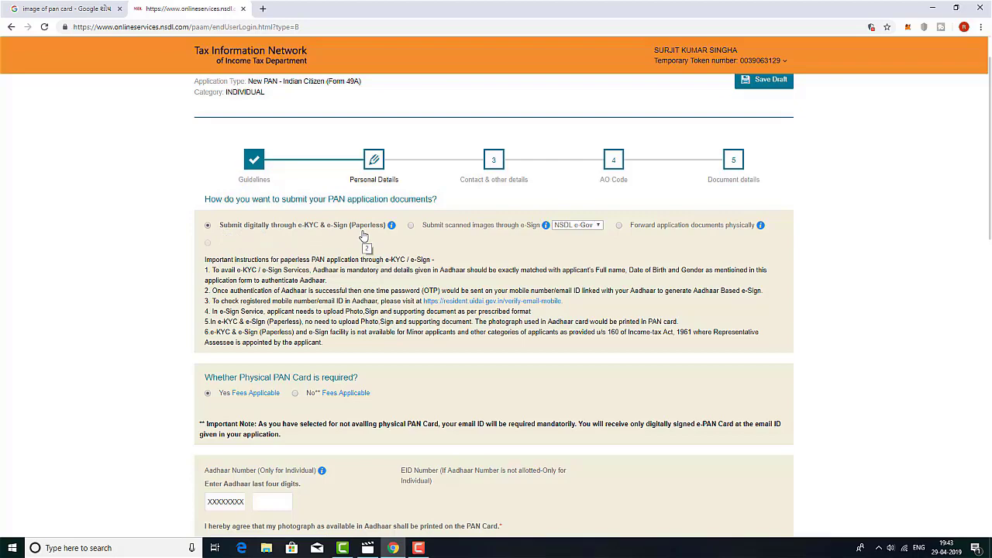
scroll(363, 235, down, 3)
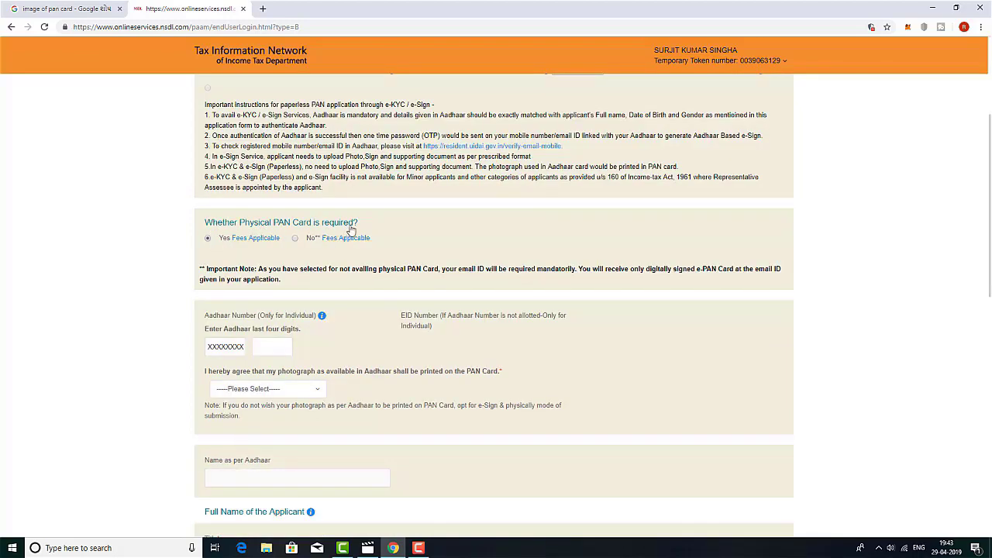
mouse_move(252, 246)
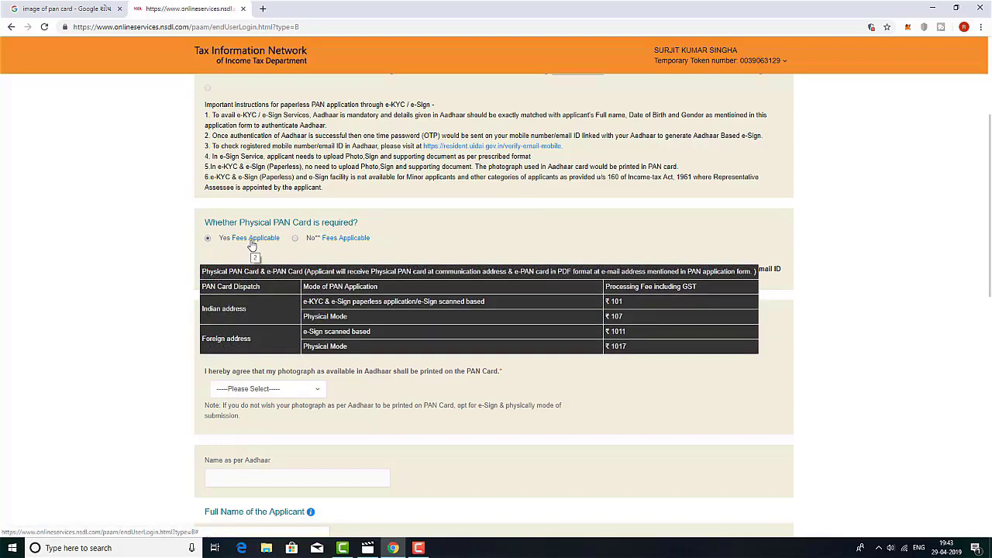
scroll(252, 246, down, 1)
scroll(266, 167, down, 2)
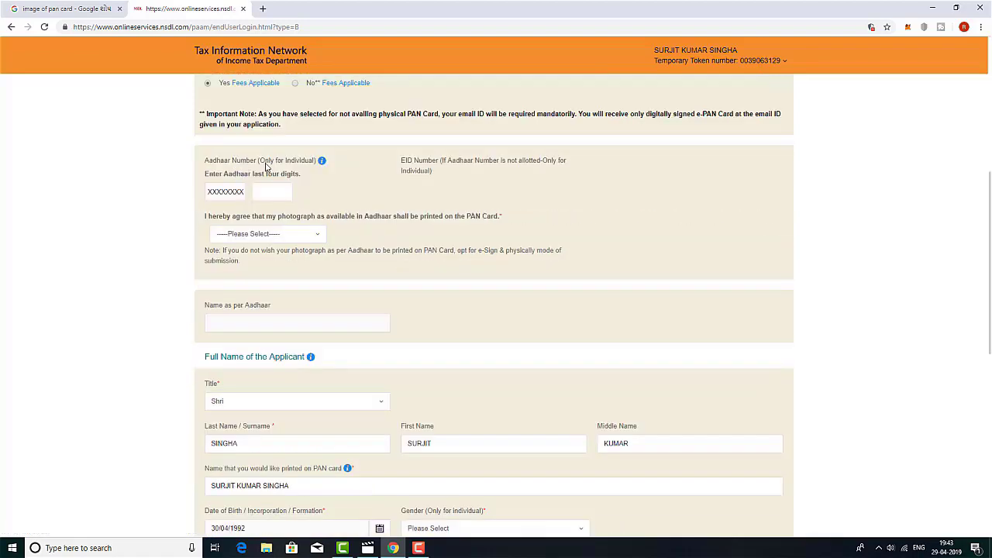
Step: Enter the last four digits of the applicant's Aadhaar number
click(265, 190)
text(9999)
drag(264, 232, 220, 272)
scroll(290, 328, down, 1)
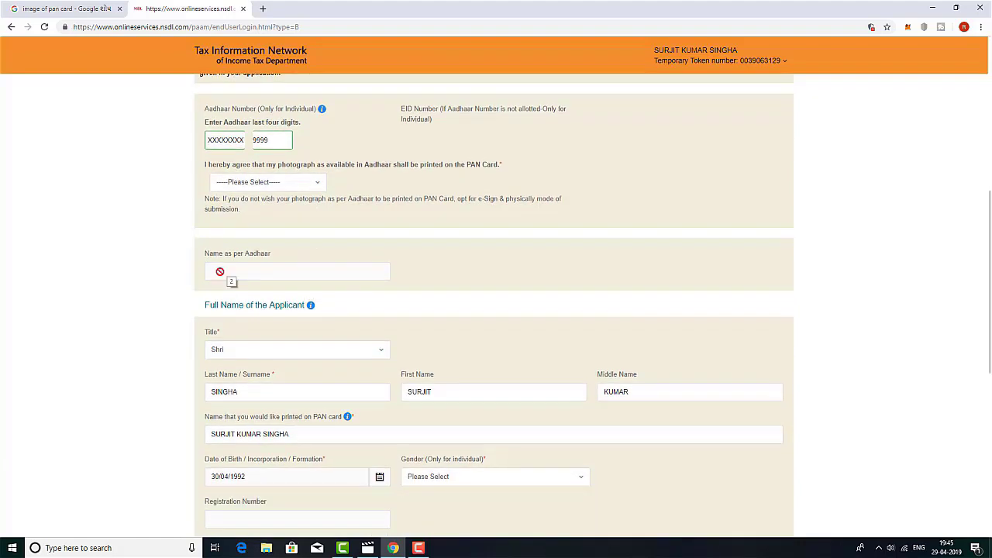
drag(221, 271, 317, 364)
scroll(255, 271, down, 1)
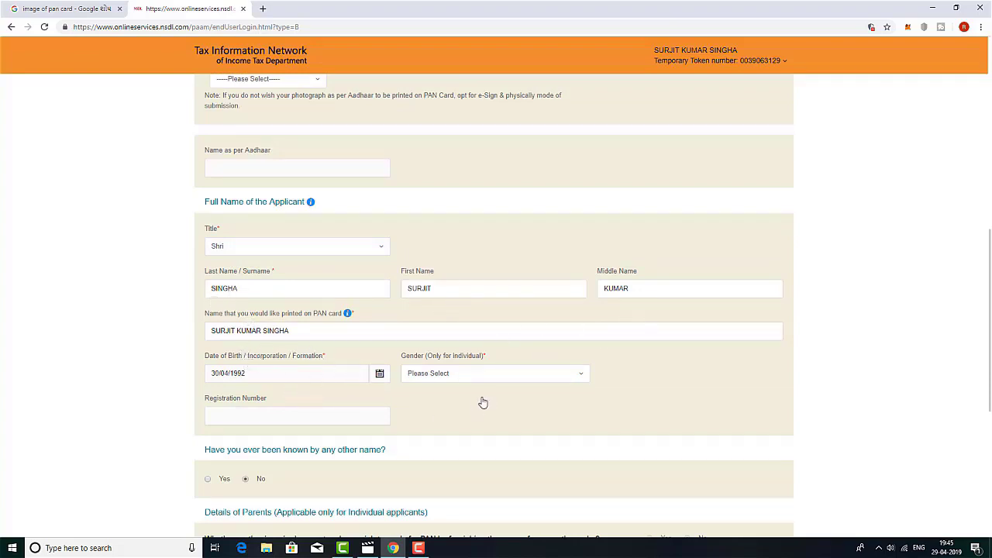
Step: Set the applicant's gender to Male and move down to the parents' details
click(582, 377)
click(422, 415)
scroll(442, 399, down, 1)
scroll(310, 328, down, 1)
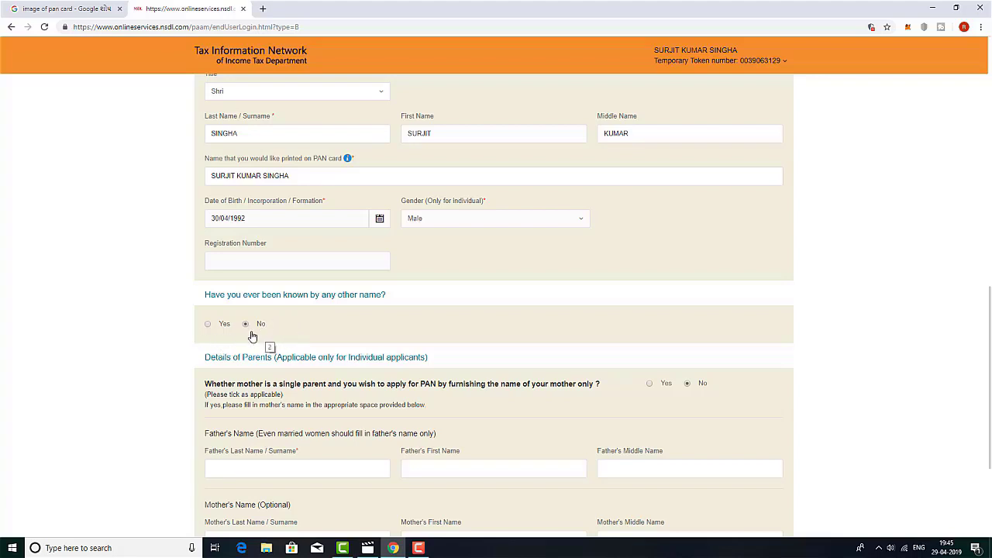
scroll(361, 349, down, 2)
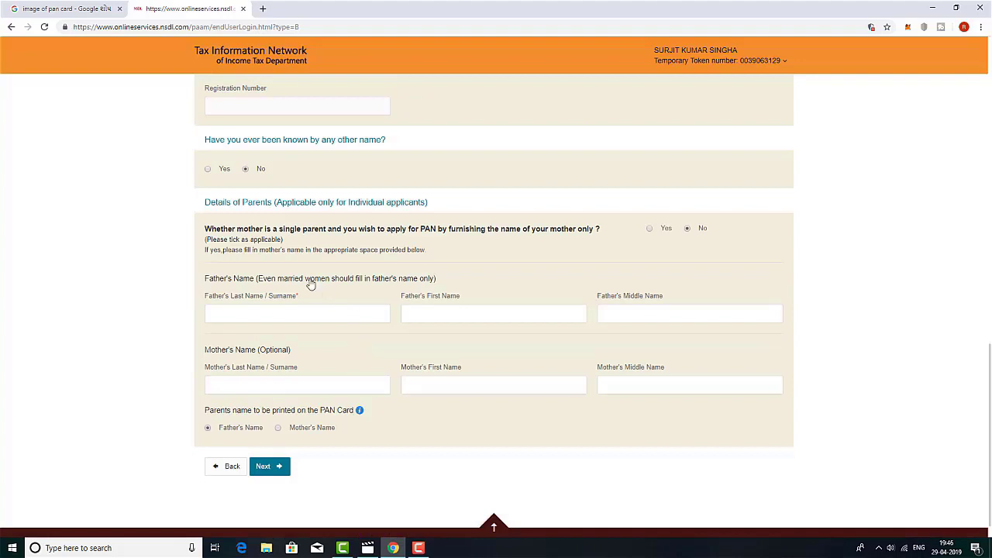
Step: Fill in the father's name, keep it for printing on the card, and proceed to Contact details
click(271, 313)
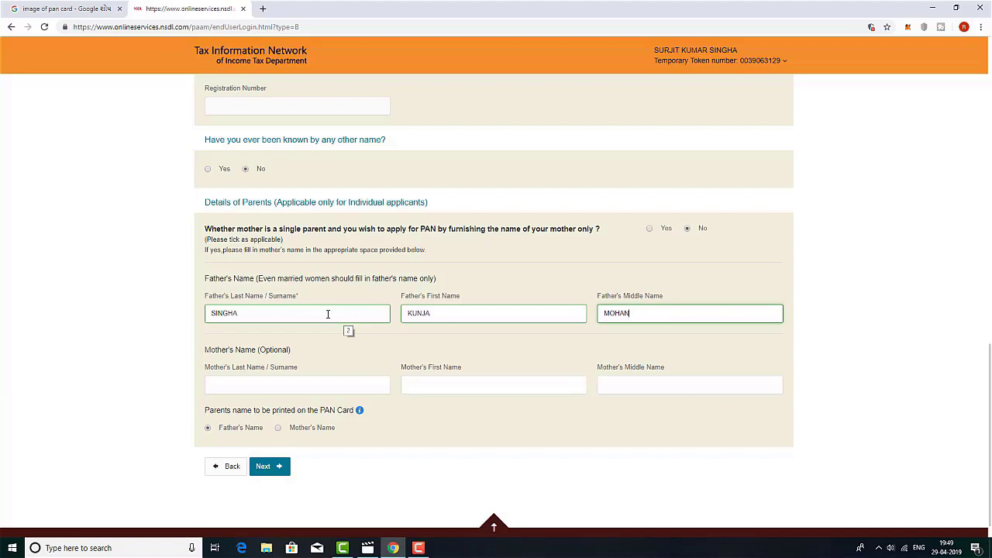
click(269, 386)
click(289, 386)
click(471, 418)
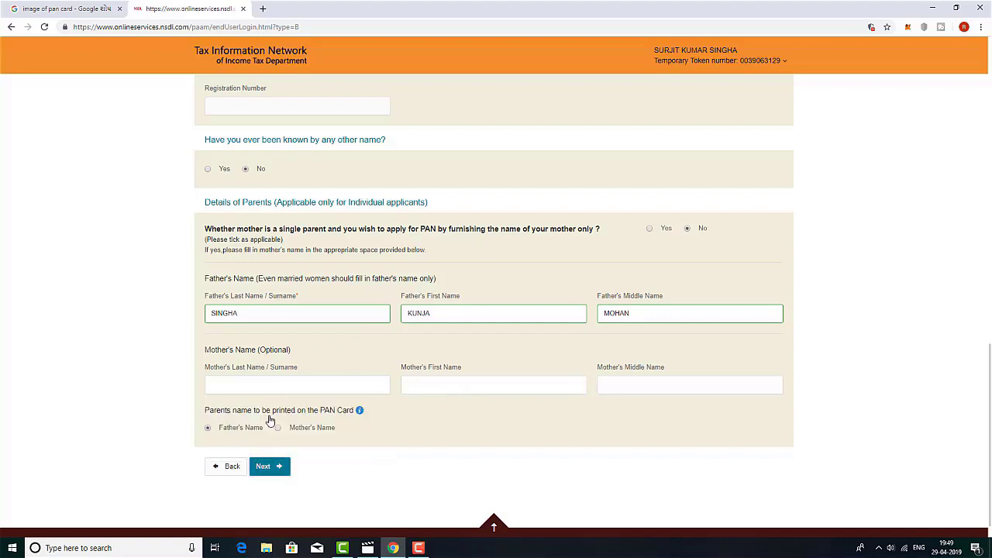
click(209, 432)
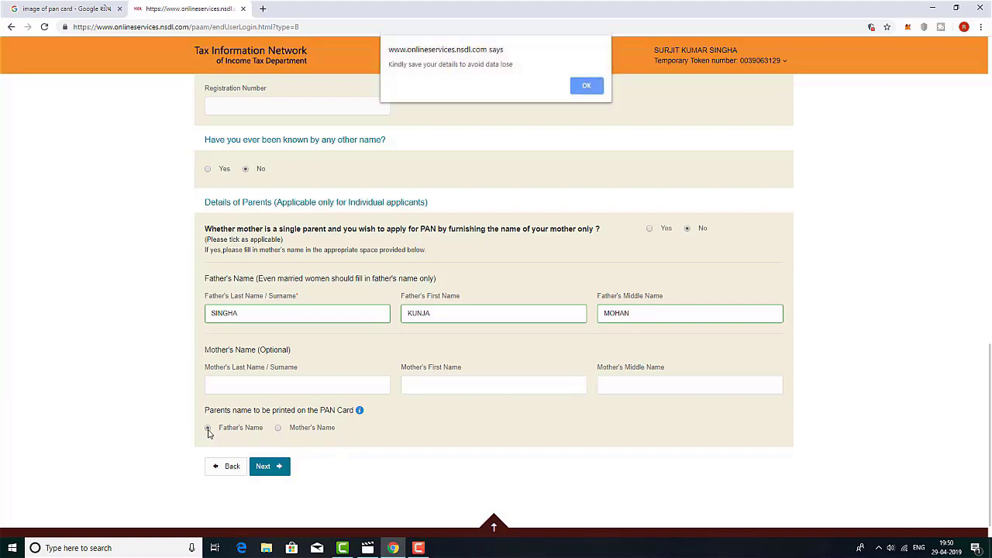
click(585, 86)
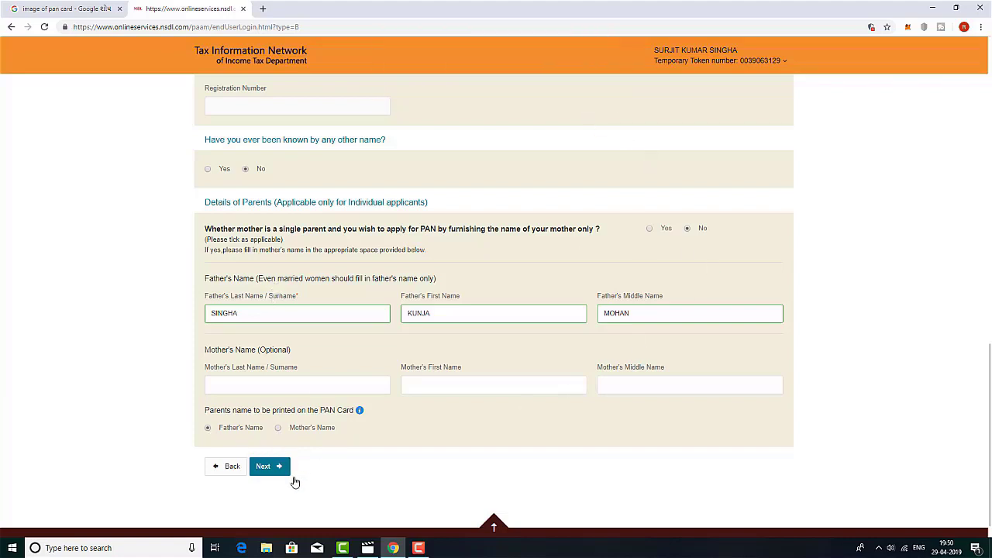
click(265, 466)
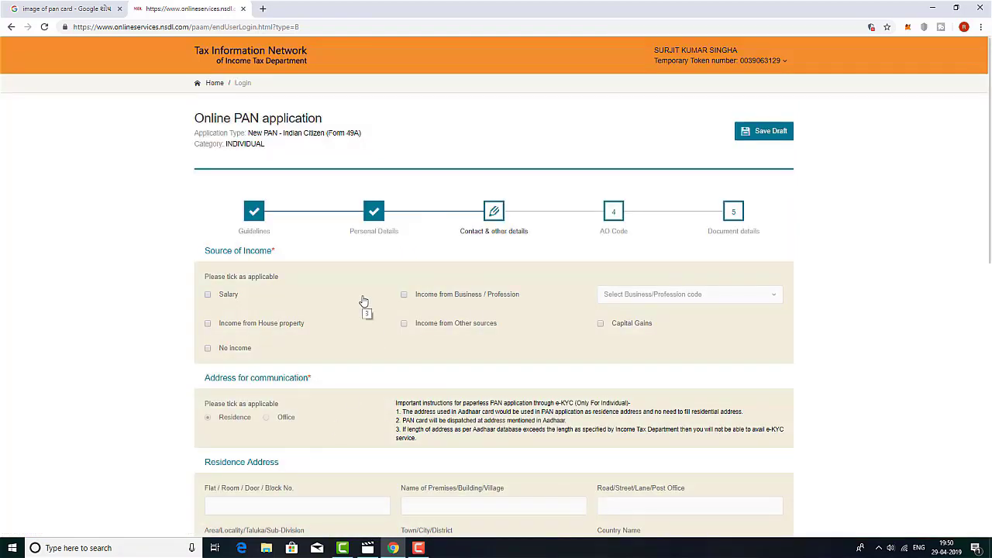
Step: Declare No income as the applicant's source of income
scroll(363, 301, down, 1)
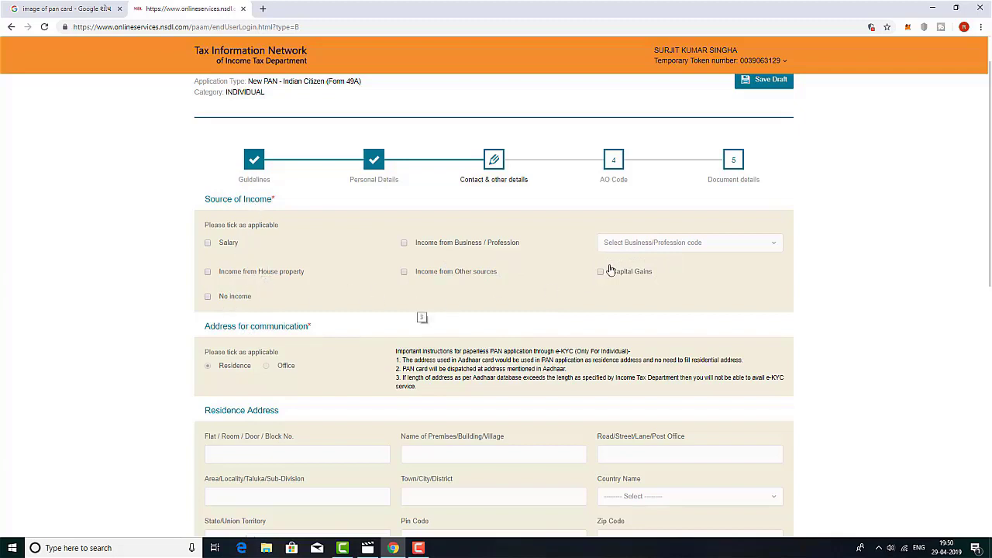
click(208, 299)
scroll(421, 293, down, 2)
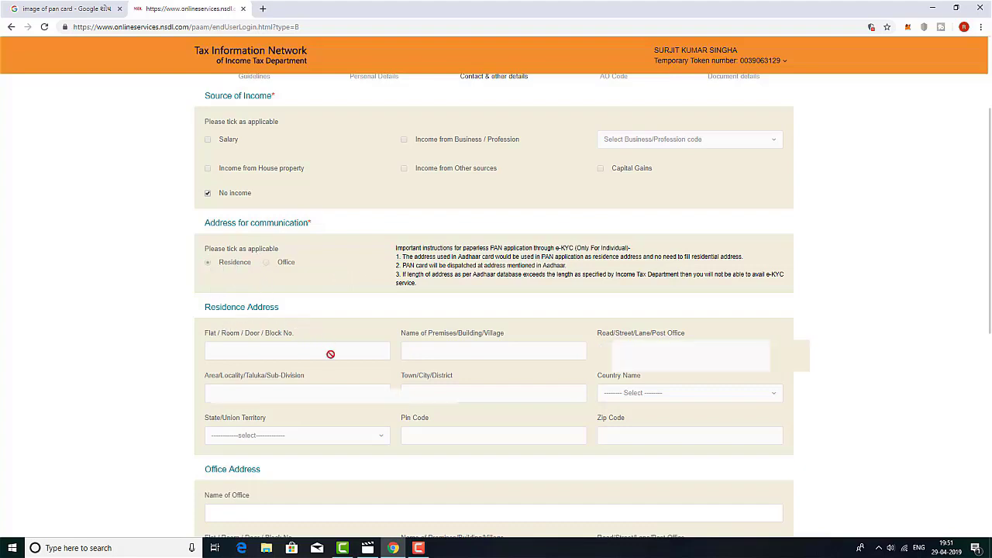
scroll(333, 350, down, 3)
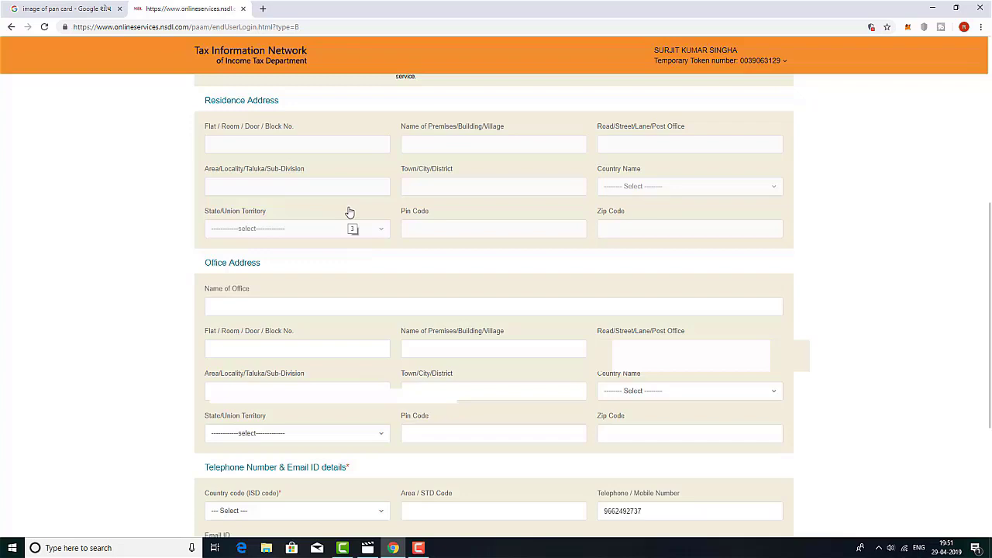
scroll(350, 212, down, 2)
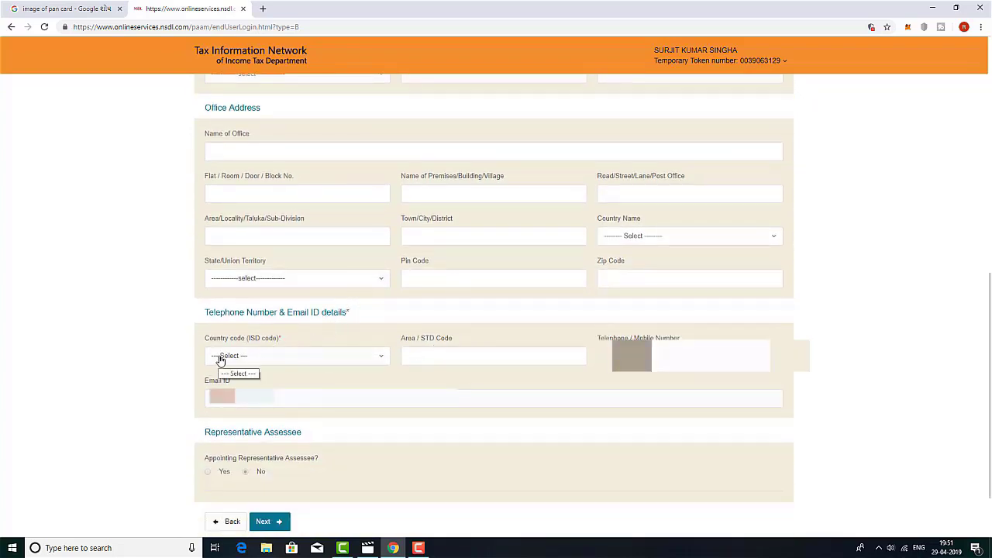
Step: Set the ISD country code to INDIA (91) and continue to the AO Code step
click(380, 358)
text(ind)
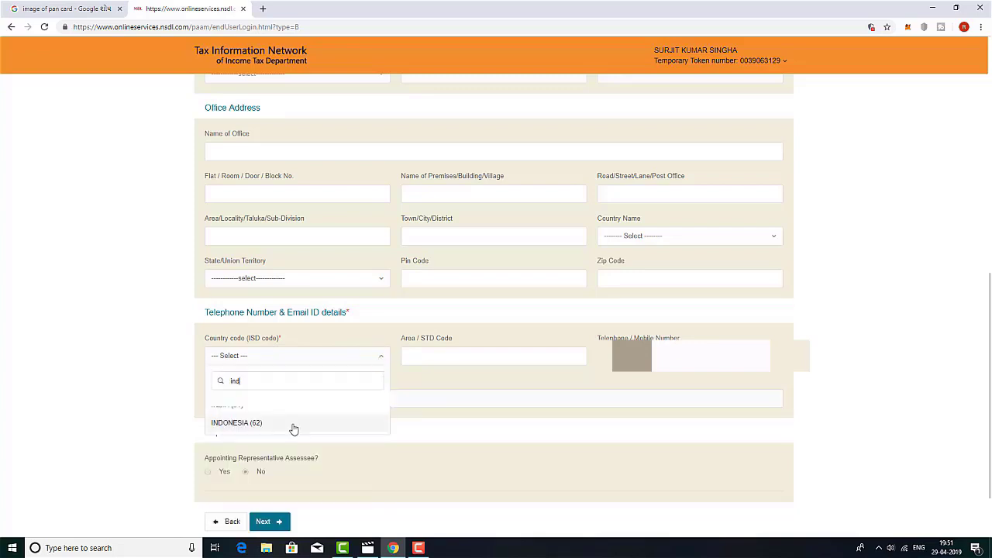
click(269, 407)
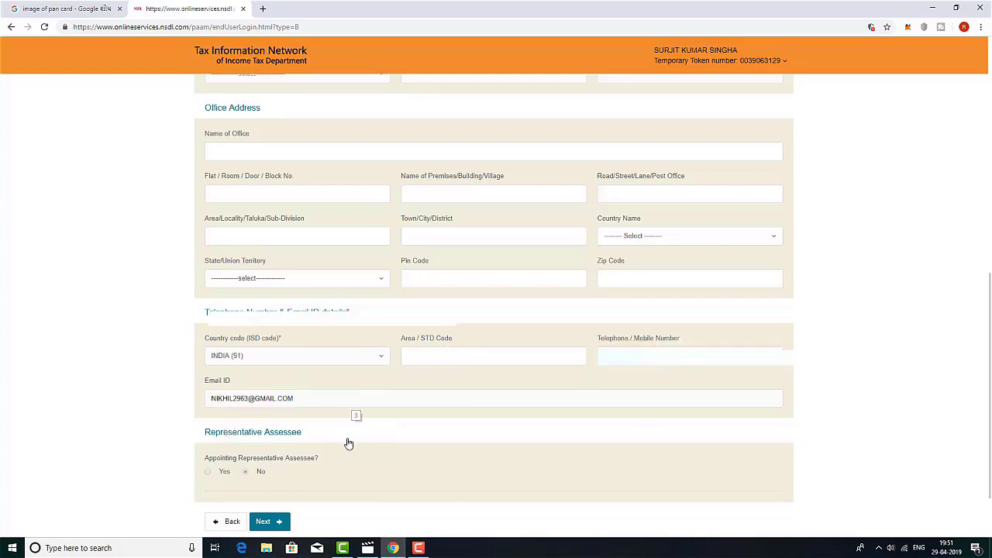
scroll(410, 462, down, 2)
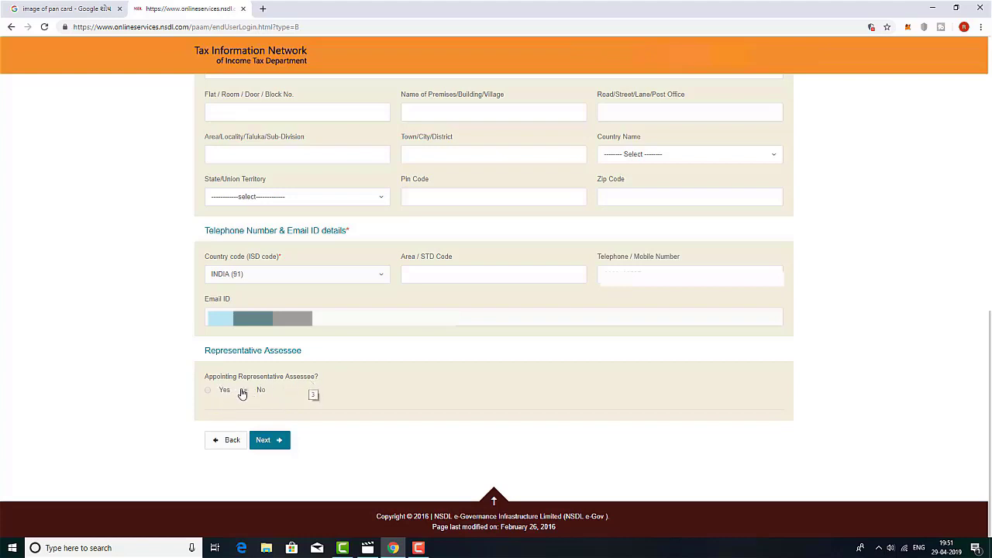
click(267, 443)
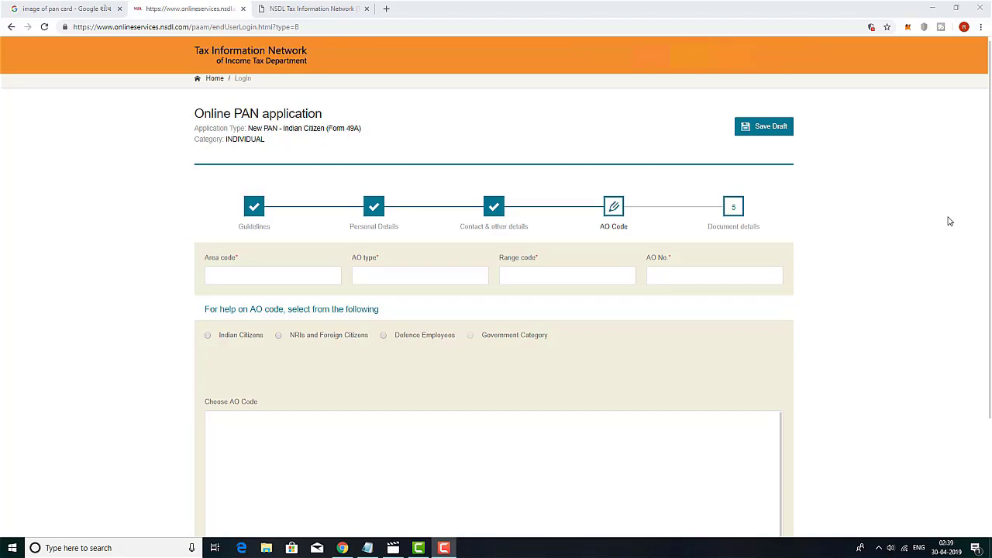
Step: On the AO Code Search page, list the cities beginning with the letter I
key(ctrl+Tab)
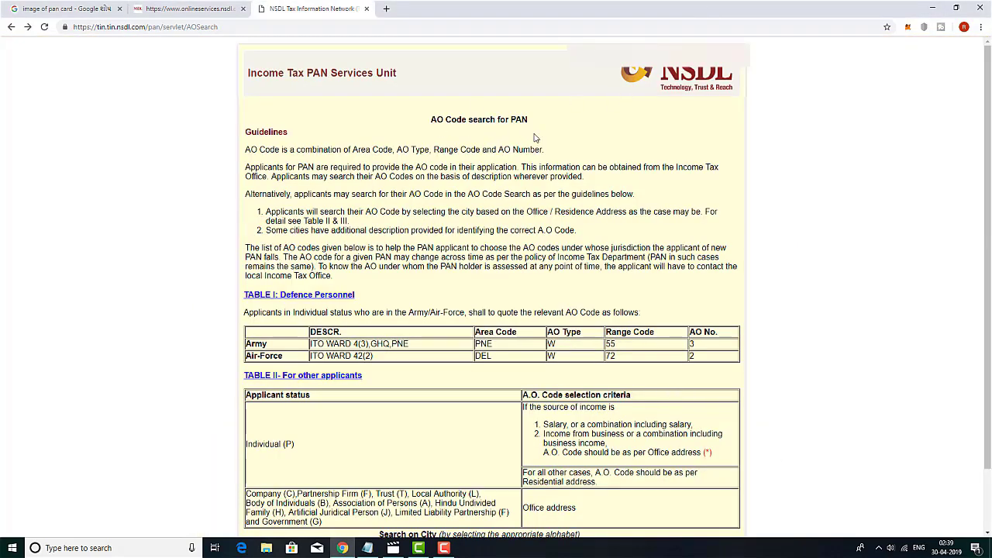
scroll(592, 233, down, 2)
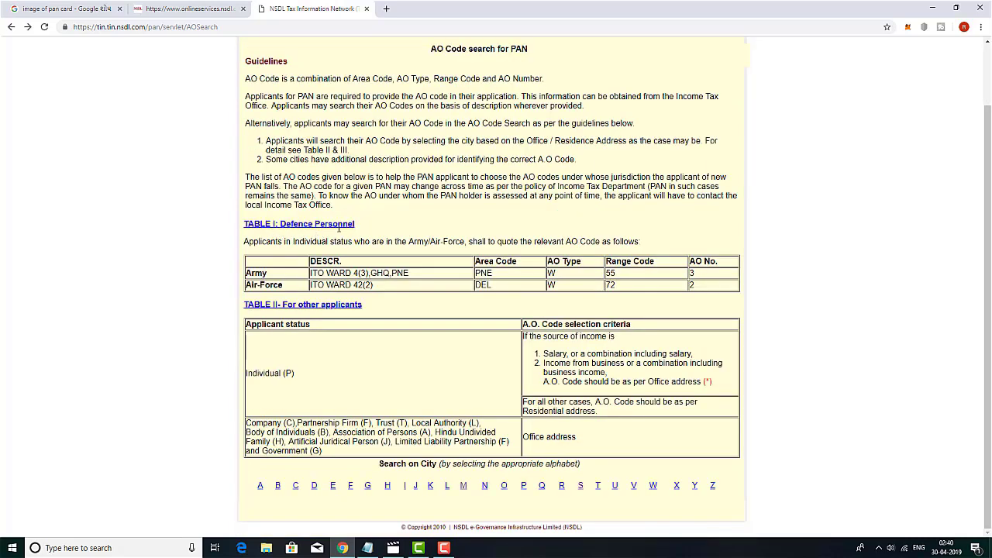
drag(275, 283, 258, 316)
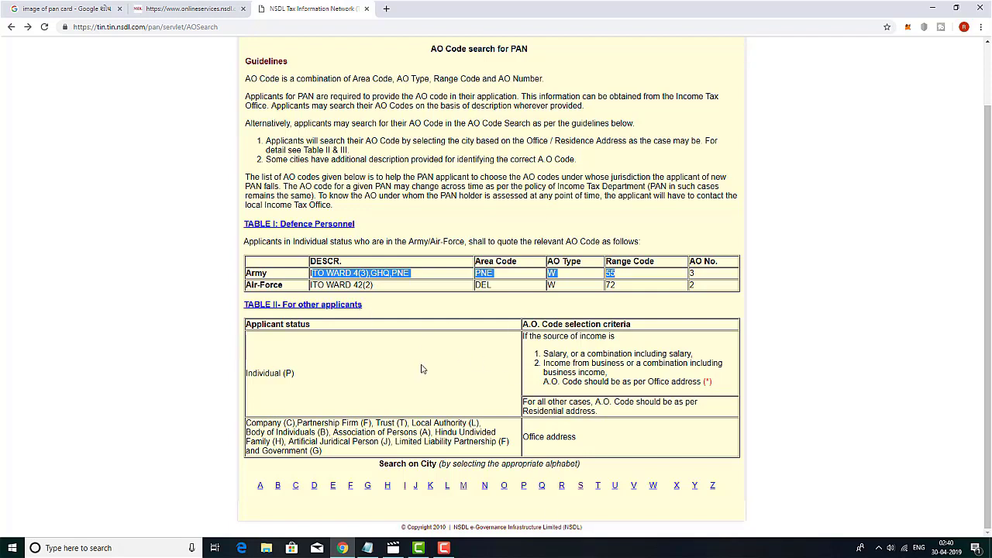
click(260, 487)
drag(273, 490, 726, 492)
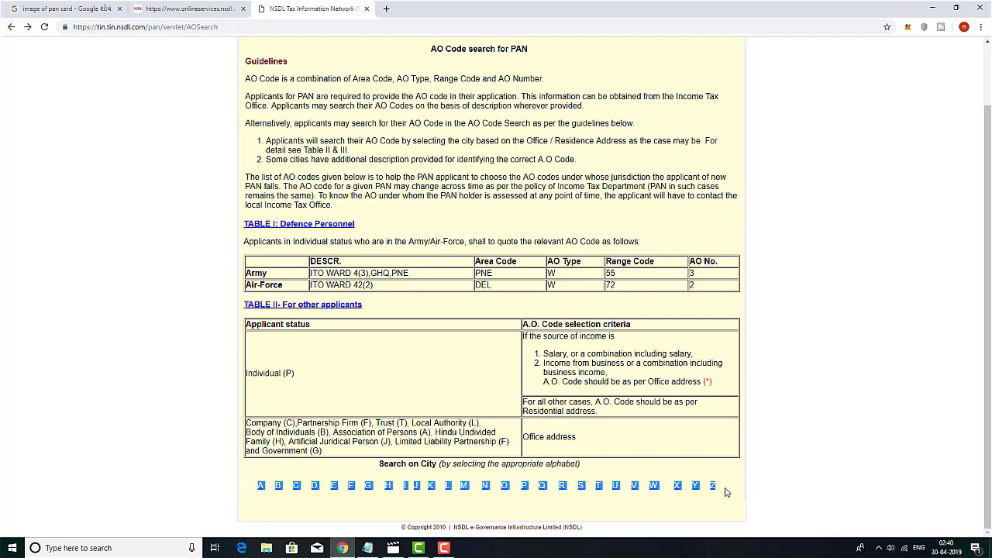
click(668, 517)
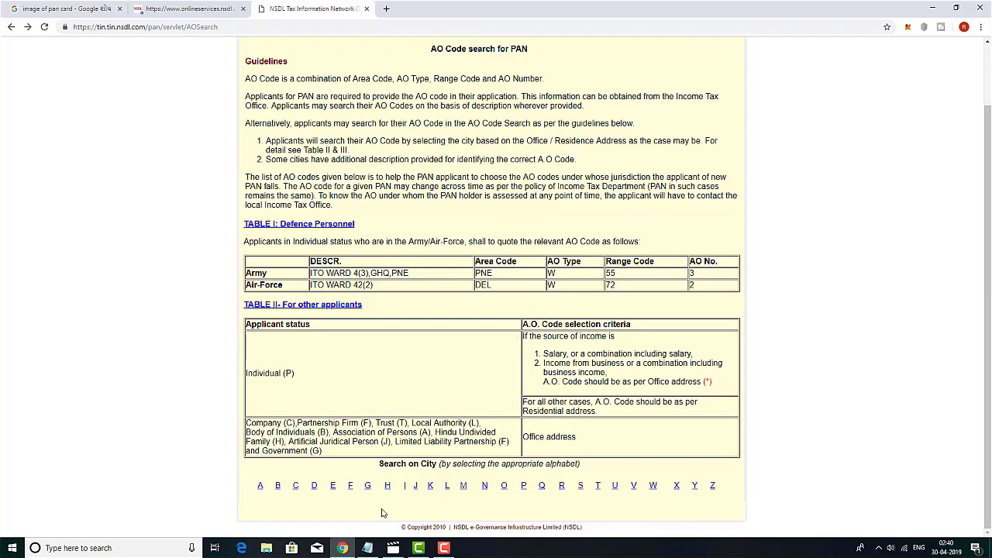
click(406, 486)
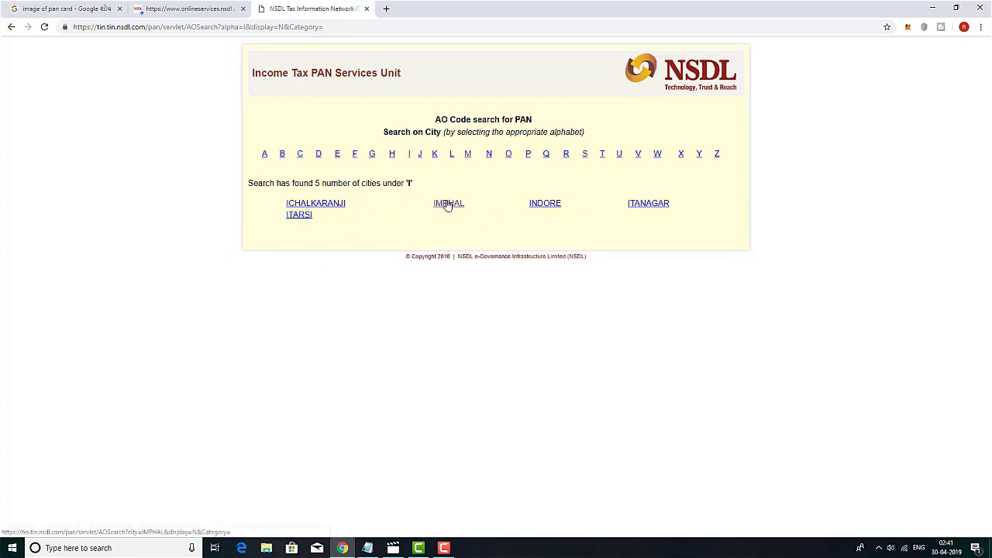
Step: Open IMPHAL's AO code records and scroll through its ward listings
click(447, 205)
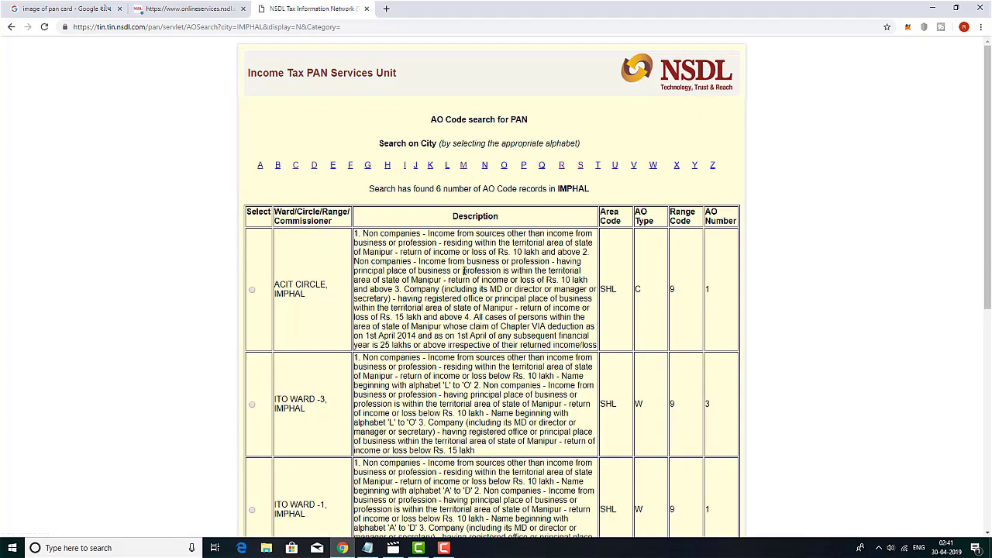
scroll(468, 311, down, 2)
scroll(450, 310, up, 1)
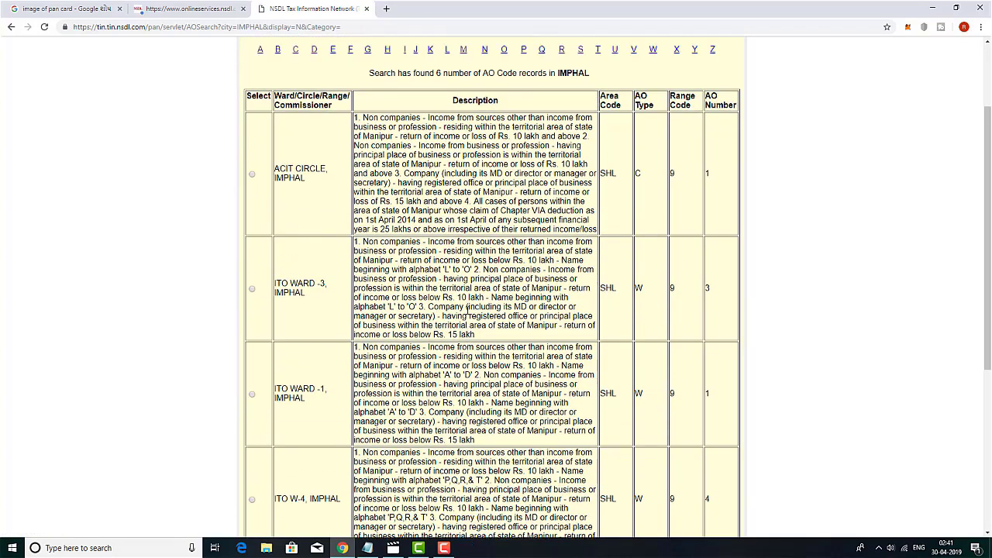
scroll(499, 353, down, 2)
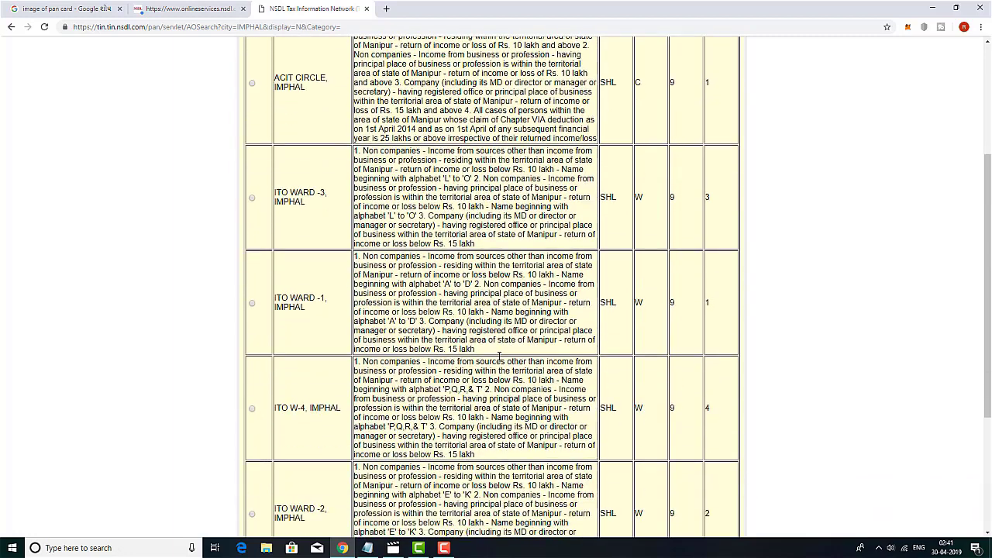
scroll(499, 355, up, 3)
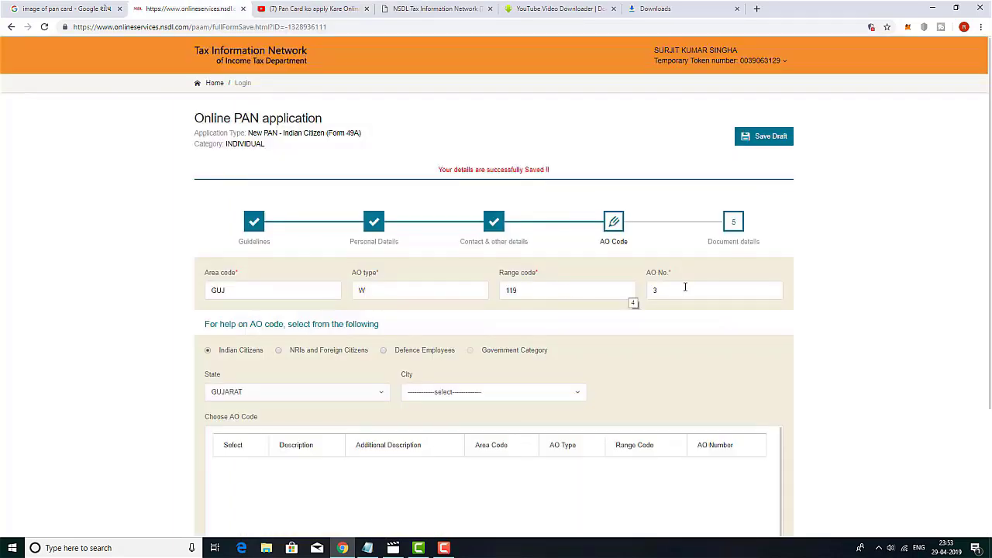
Step: Select city SURENDRANAGAR with the WARD 3 AO code and save to reach Document details
scroll(667, 352, down, 2)
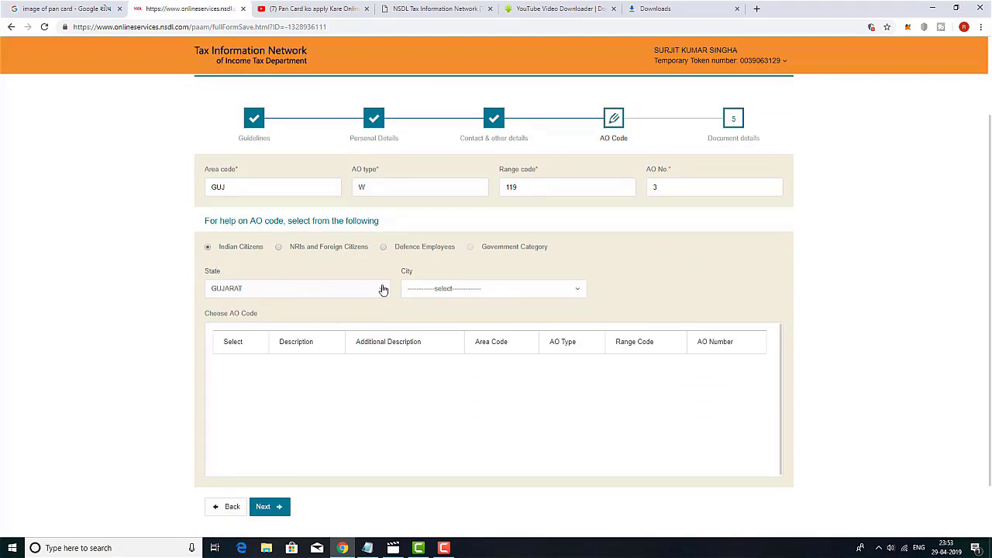
click(579, 293)
text(sure)
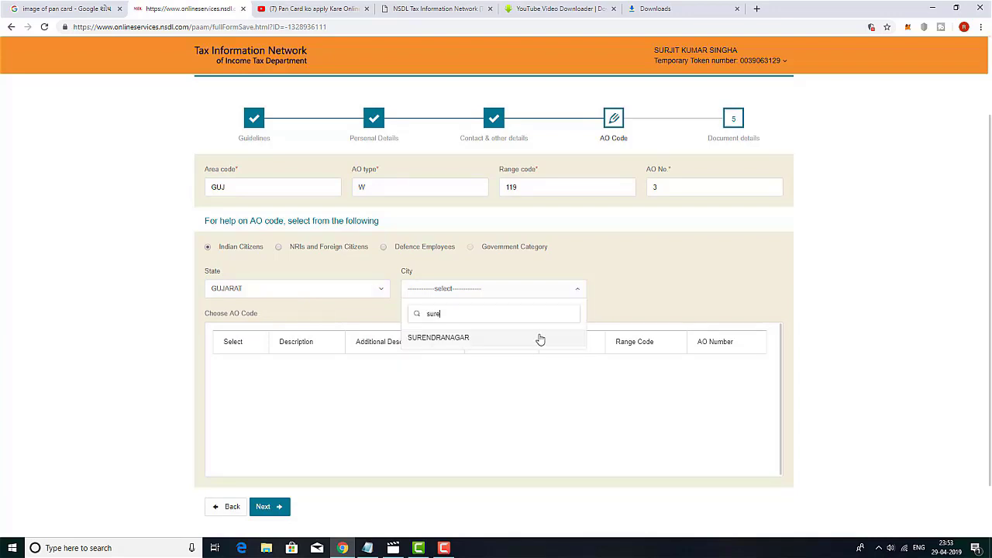
click(538, 338)
scroll(227, 417, down, 5)
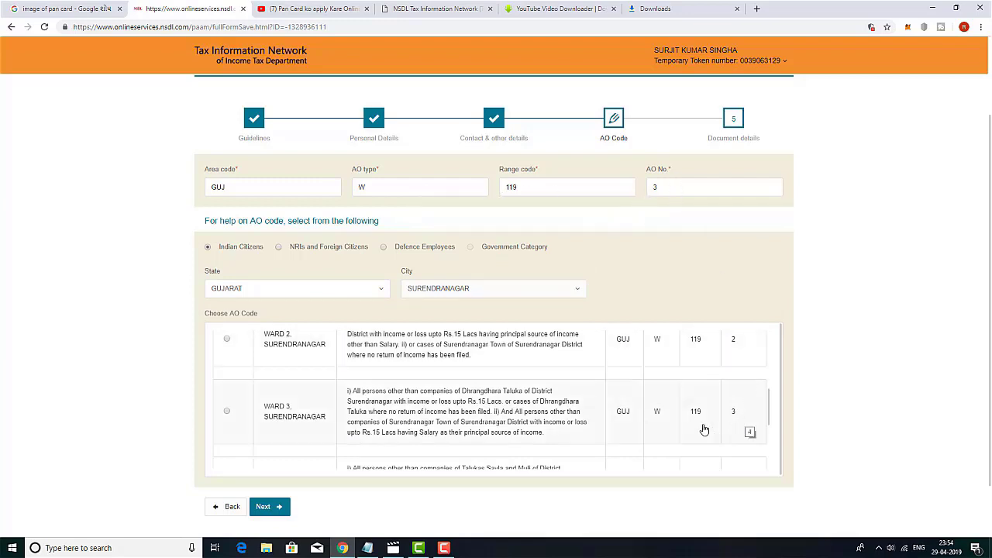
click(227, 413)
click(267, 507)
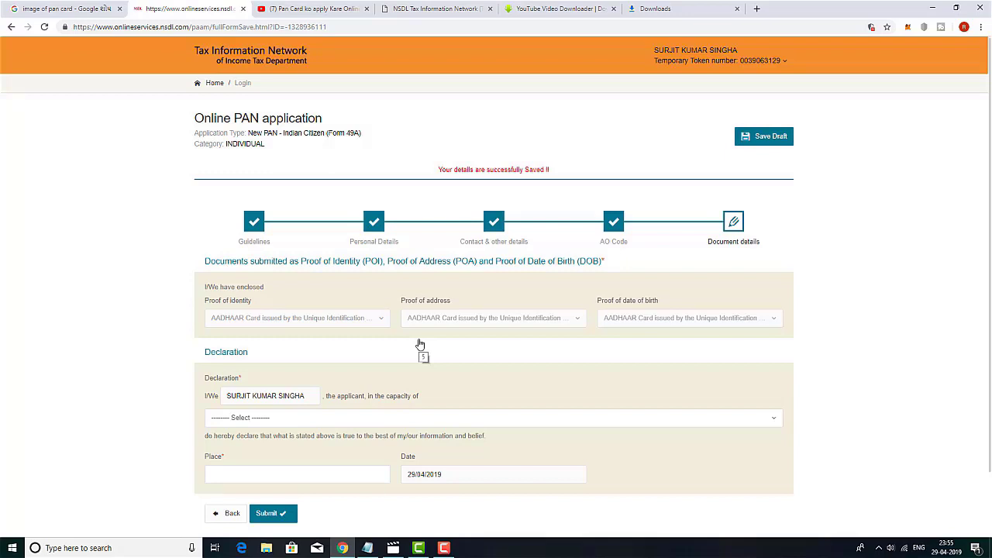
Step: Set the declaration capacity to Himself/Herself
scroll(419, 344, down, 1)
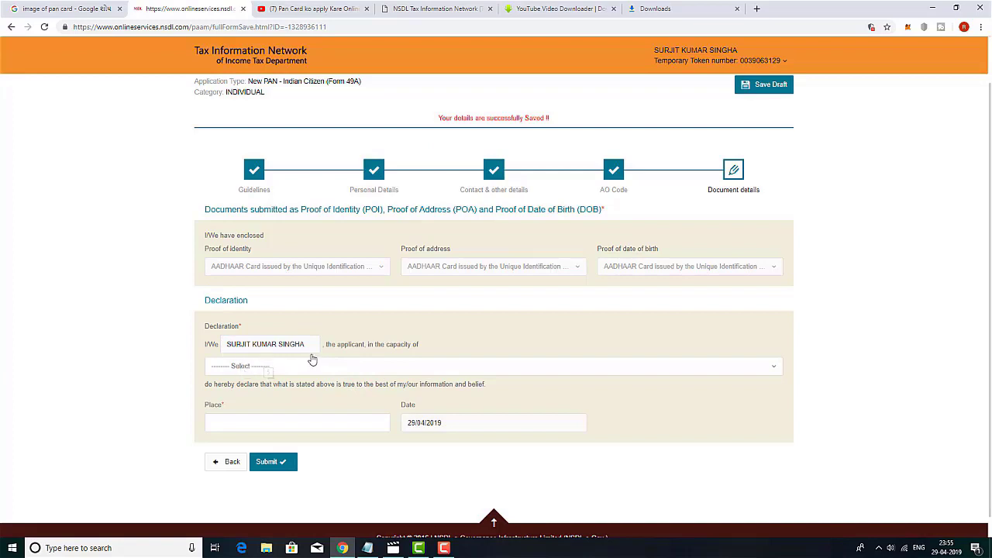
click(773, 367)
click(239, 404)
click(773, 369)
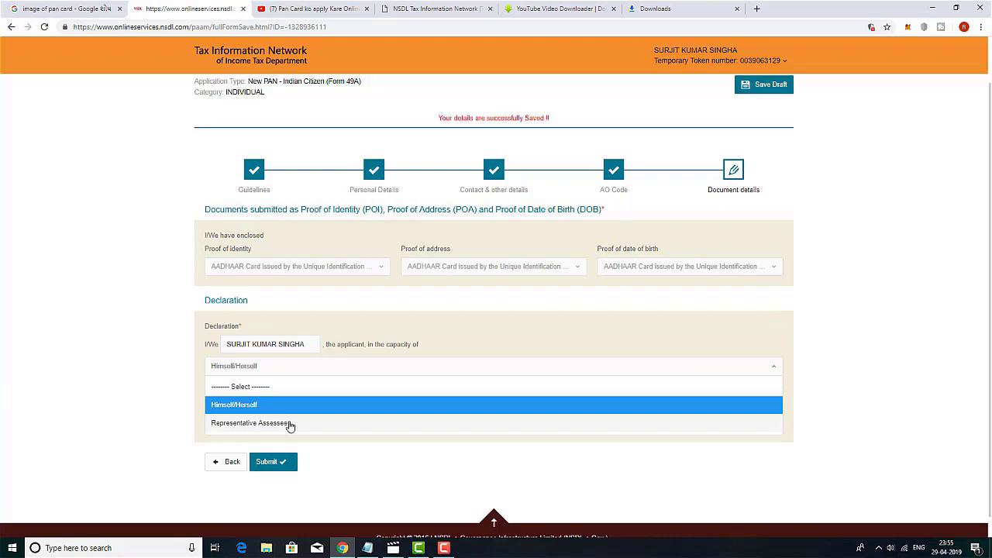
click(472, 479)
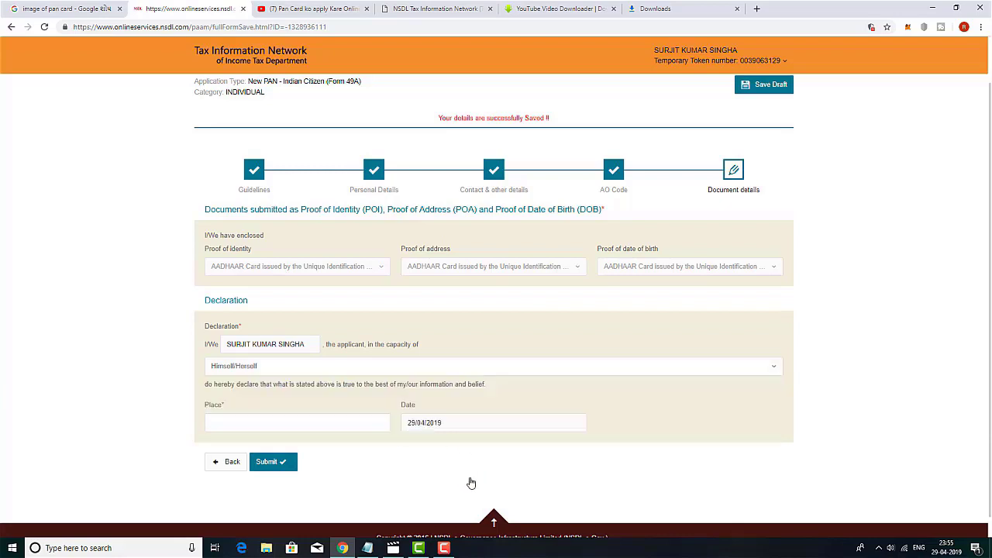
Step: Enter SURENDRANAGAR as the place of declaration and submit the application
click(330, 420)
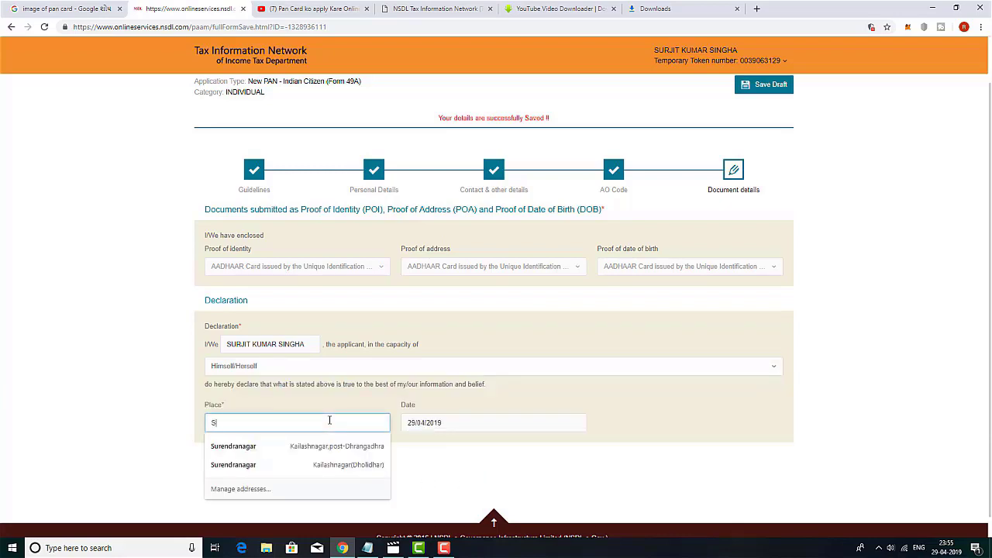
text(SURE)
click(302, 445)
scroll(302, 442, down, 1)
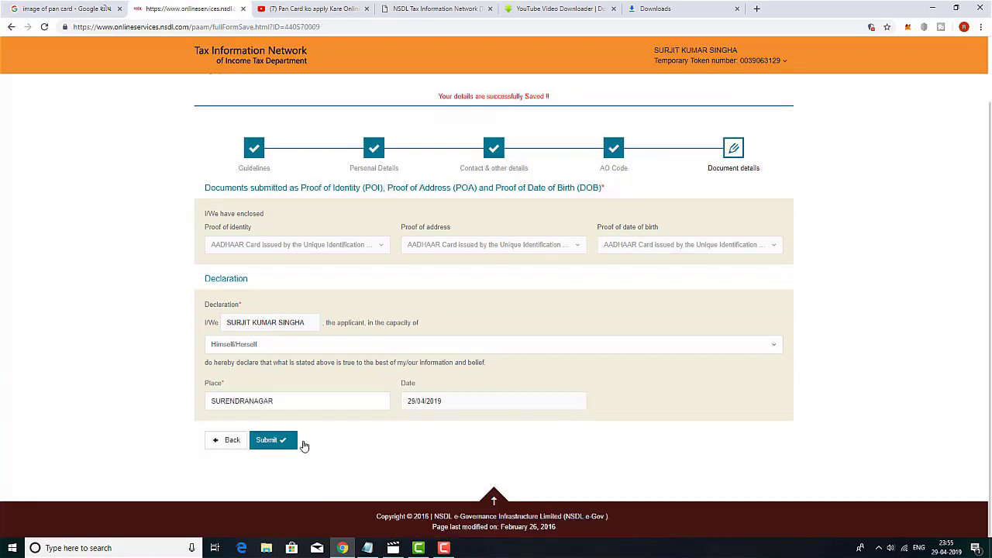
click(273, 441)
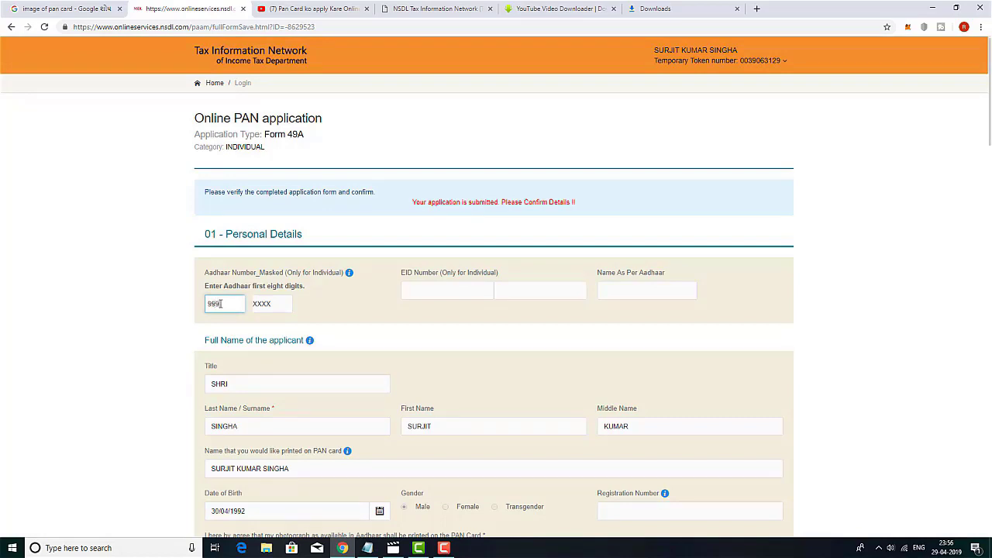
Step: Finish the first eight Aadhaar digits, review the form, and proceed to payment
scroll(494, 362, down, 2)
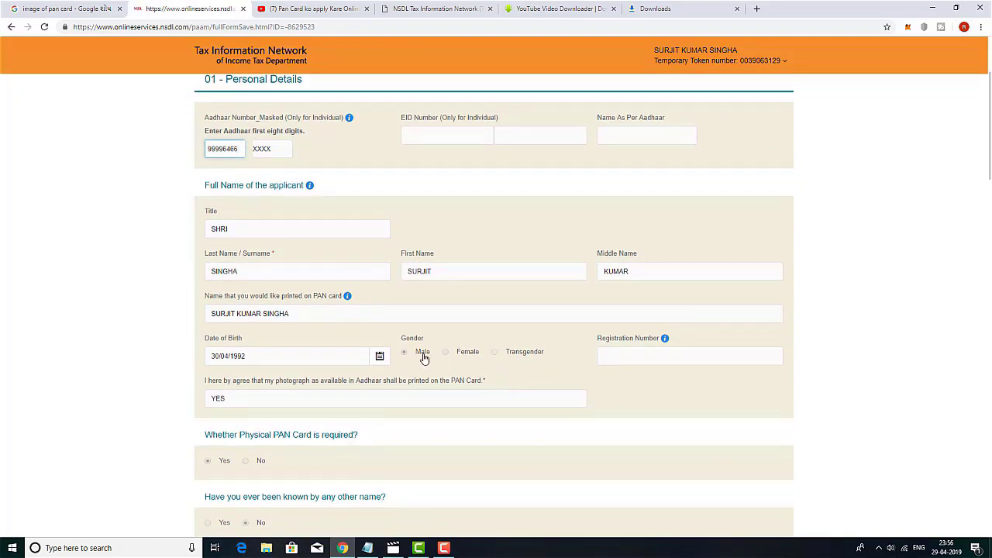
scroll(294, 385, down, 15)
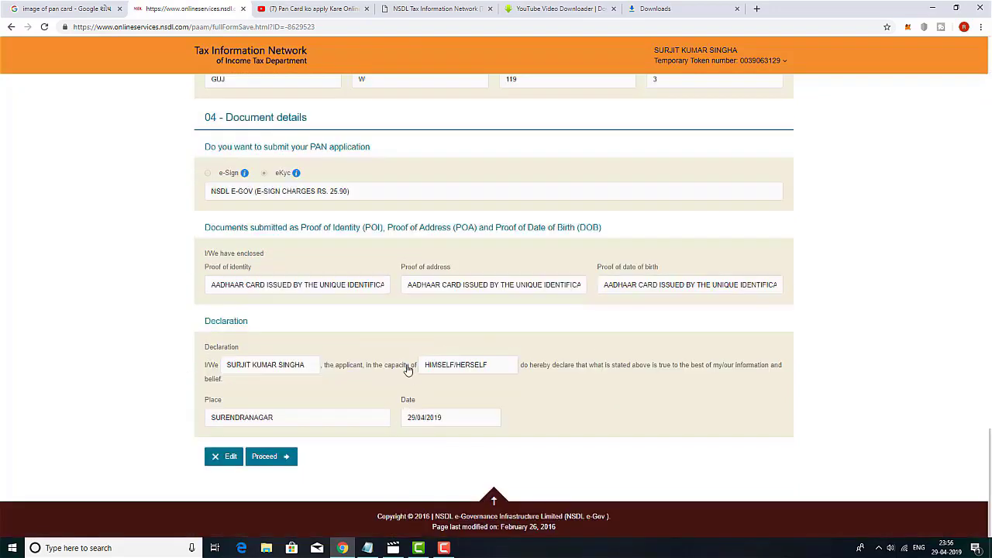
click(272, 458)
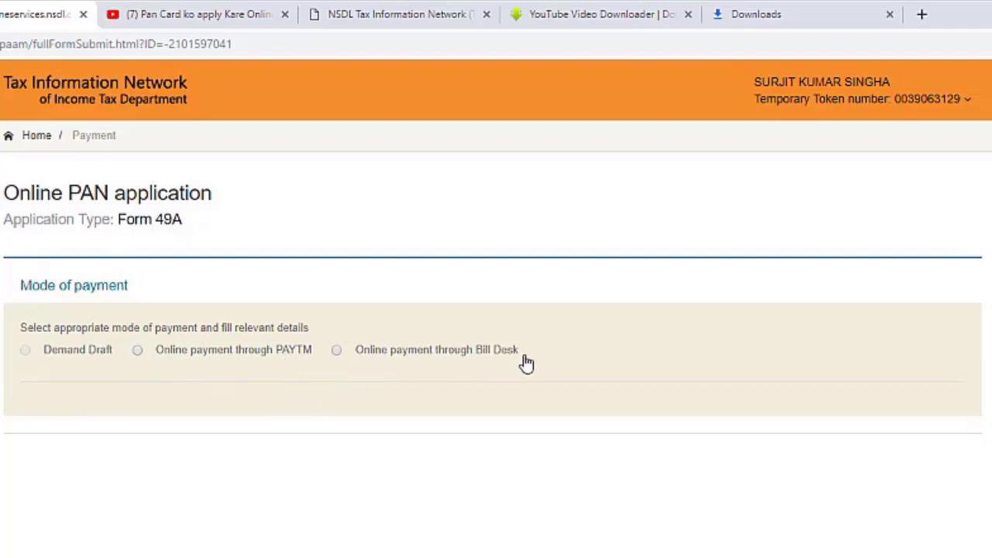
Step: Pay online through Bill Desk, agree to the terms of service, and confirm the 147.40 fee
click(337, 350)
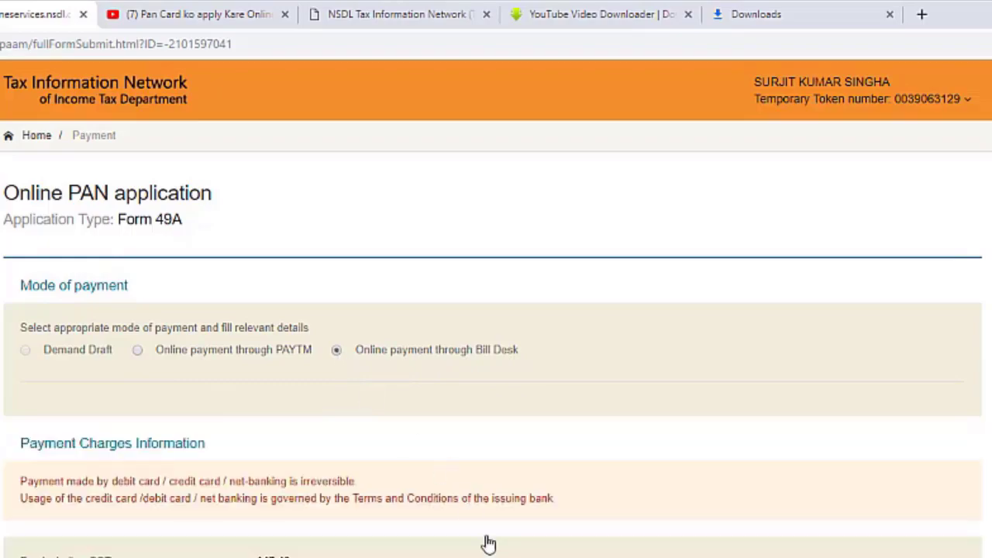
scroll(337, 350, down, 3)
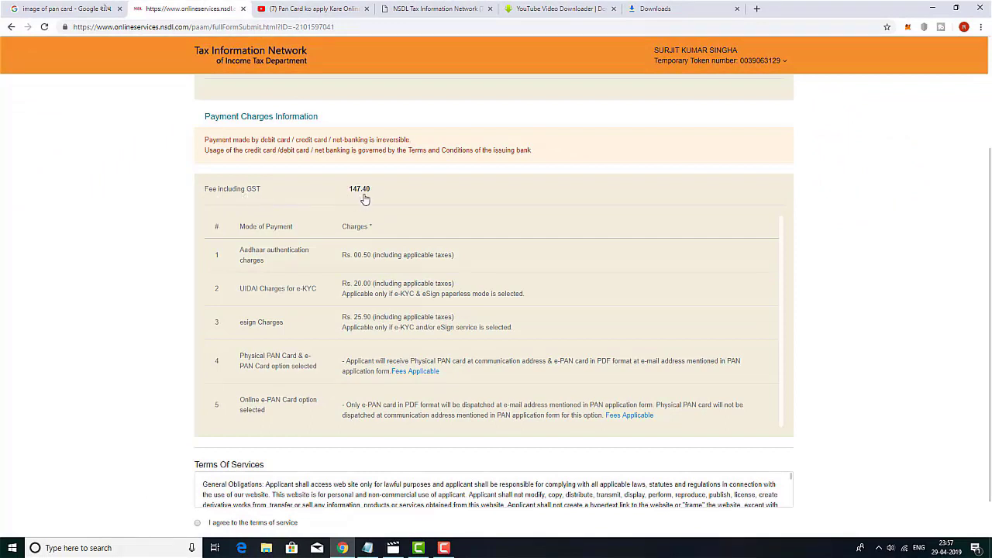
scroll(569, 293, down, 1)
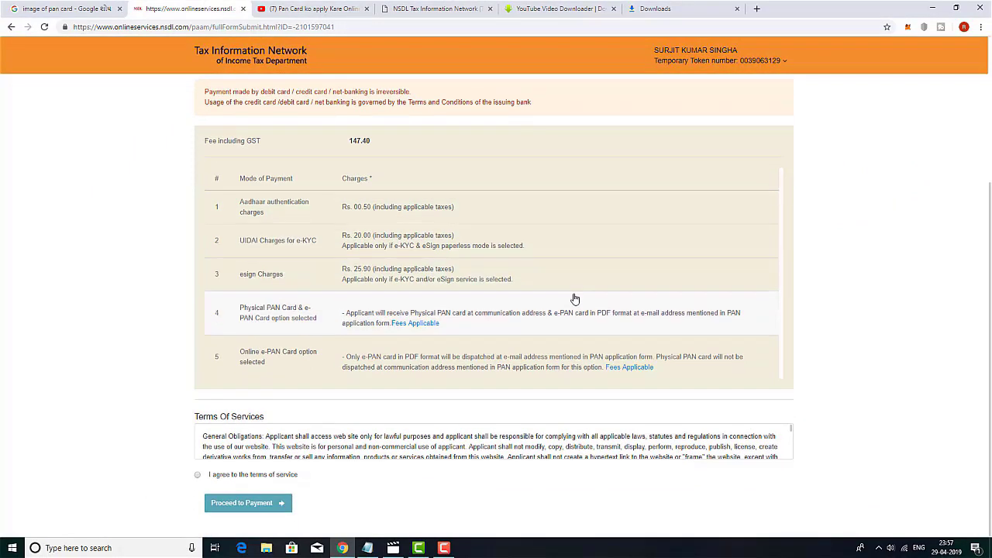
click(197, 476)
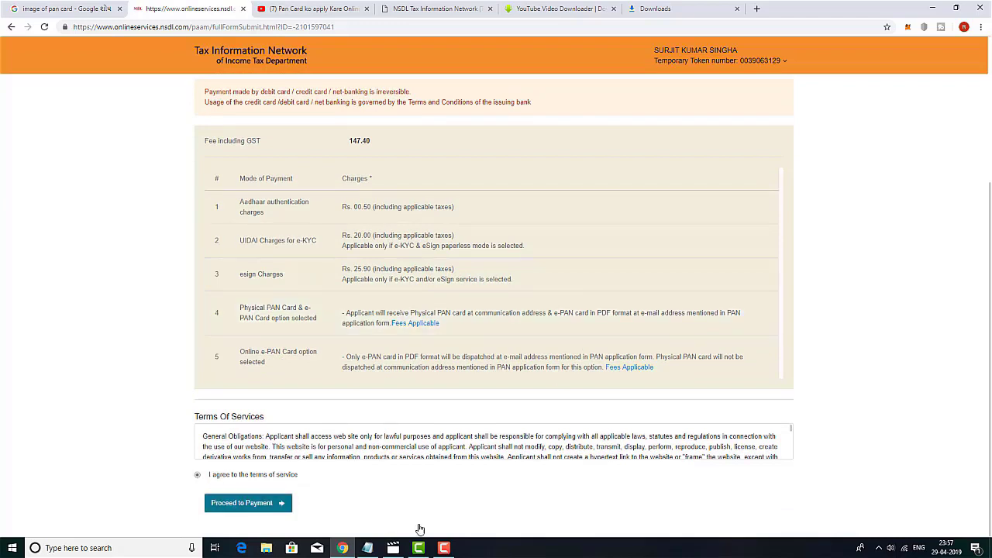
click(256, 505)
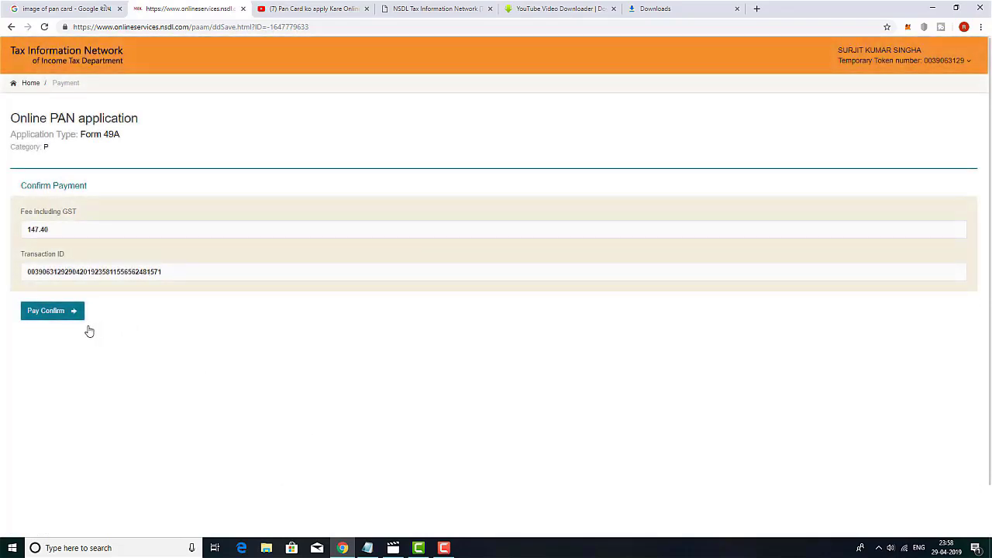
click(45, 312)
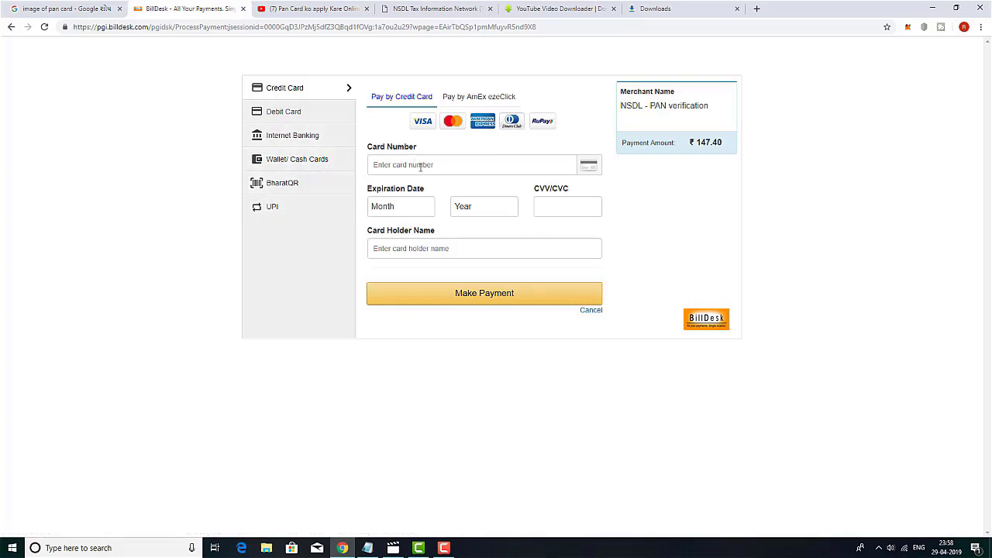
Step: Switch BillDesk to Debit Card payment and select the card number and card holder name fields
click(296, 112)
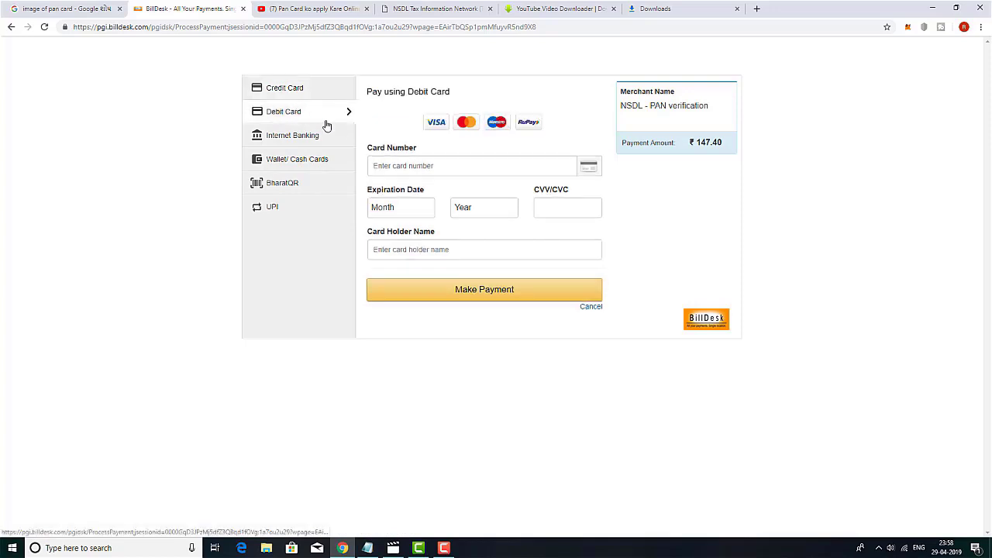
click(434, 165)
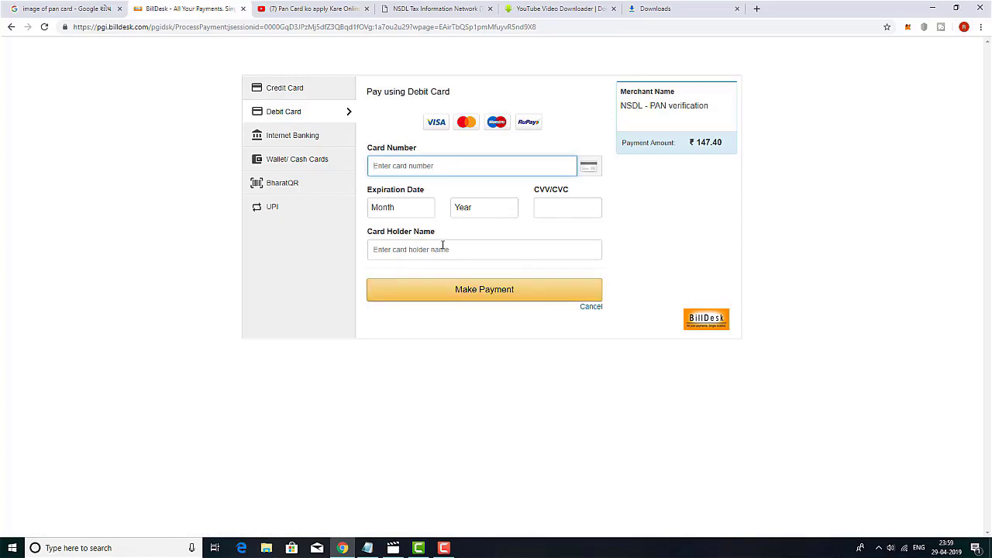
click(457, 250)
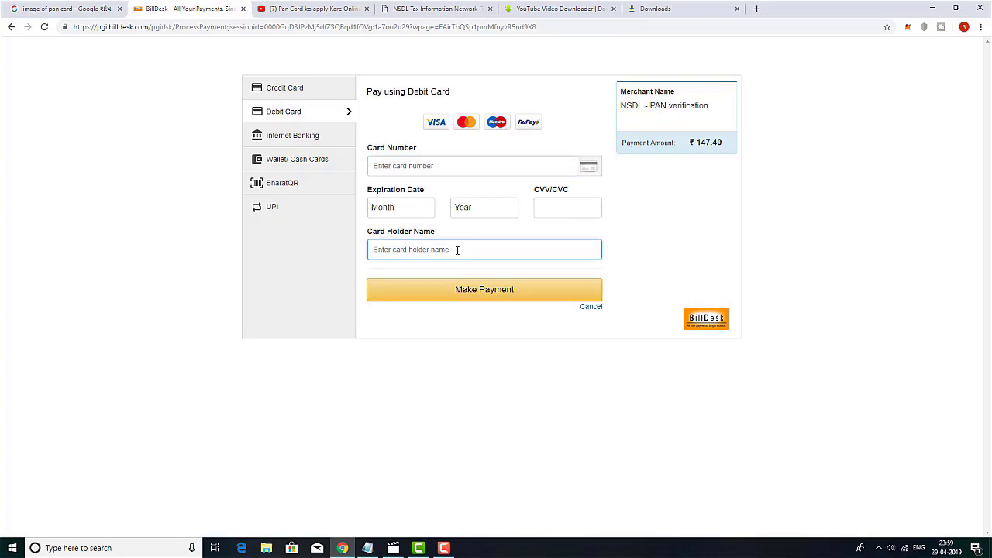